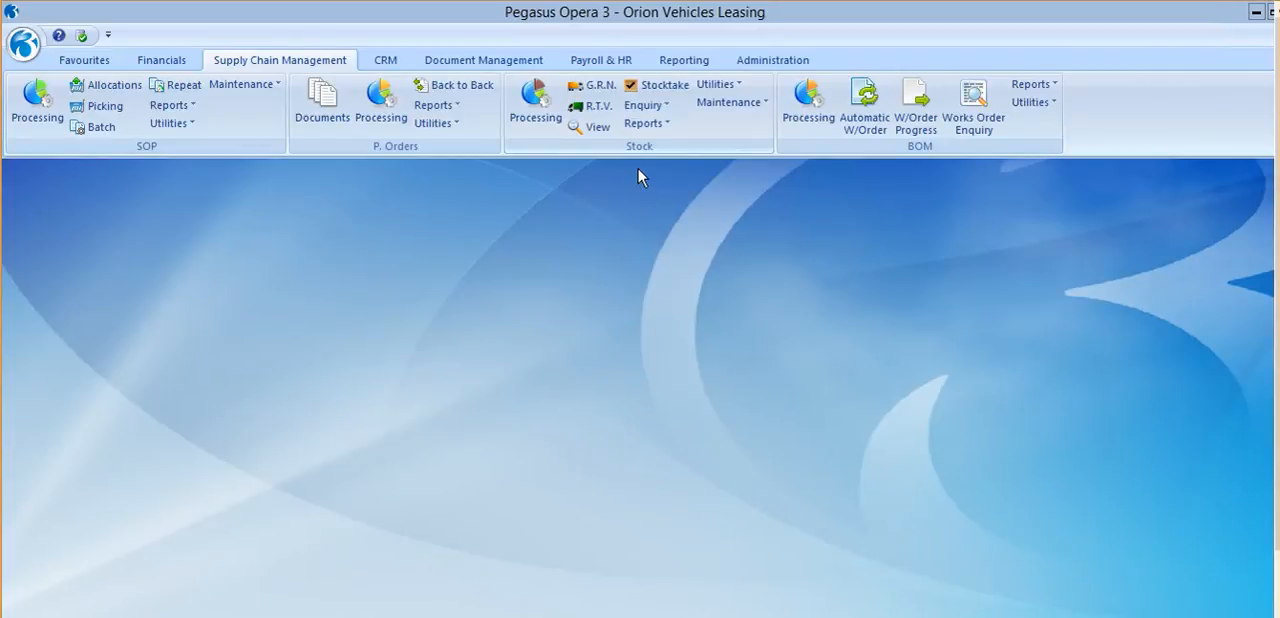
Open the stock goods received notes, list the outstanding ones with the default selection, and start a new GRN.
click(598, 88)
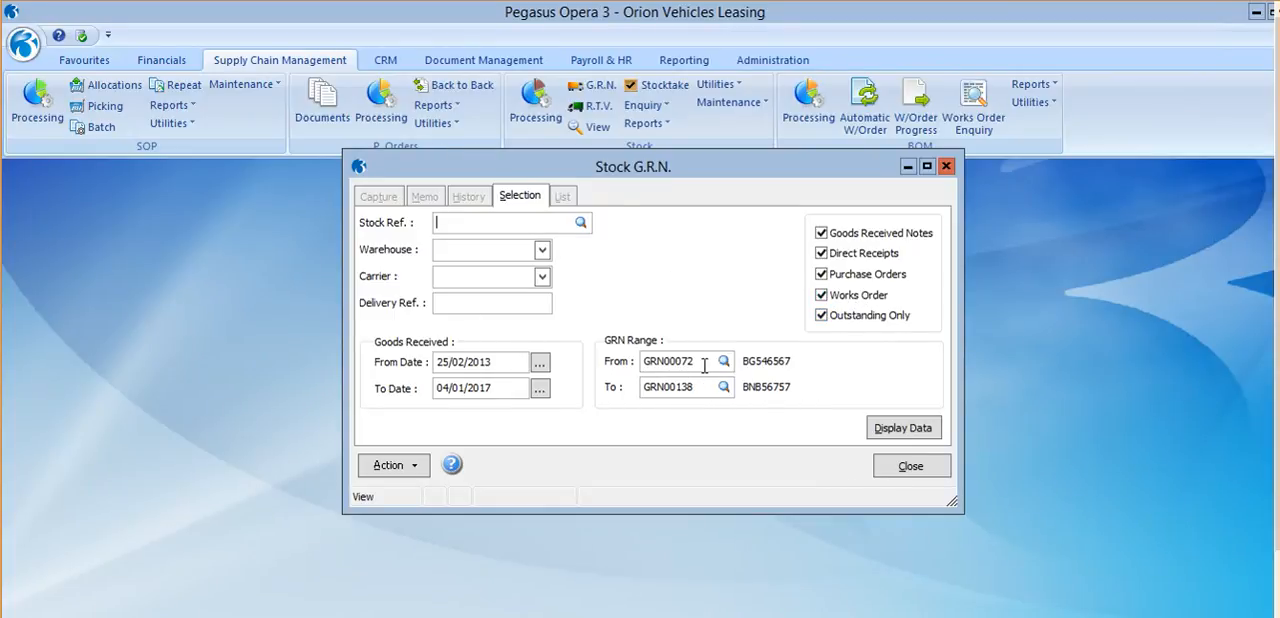
click(897, 430)
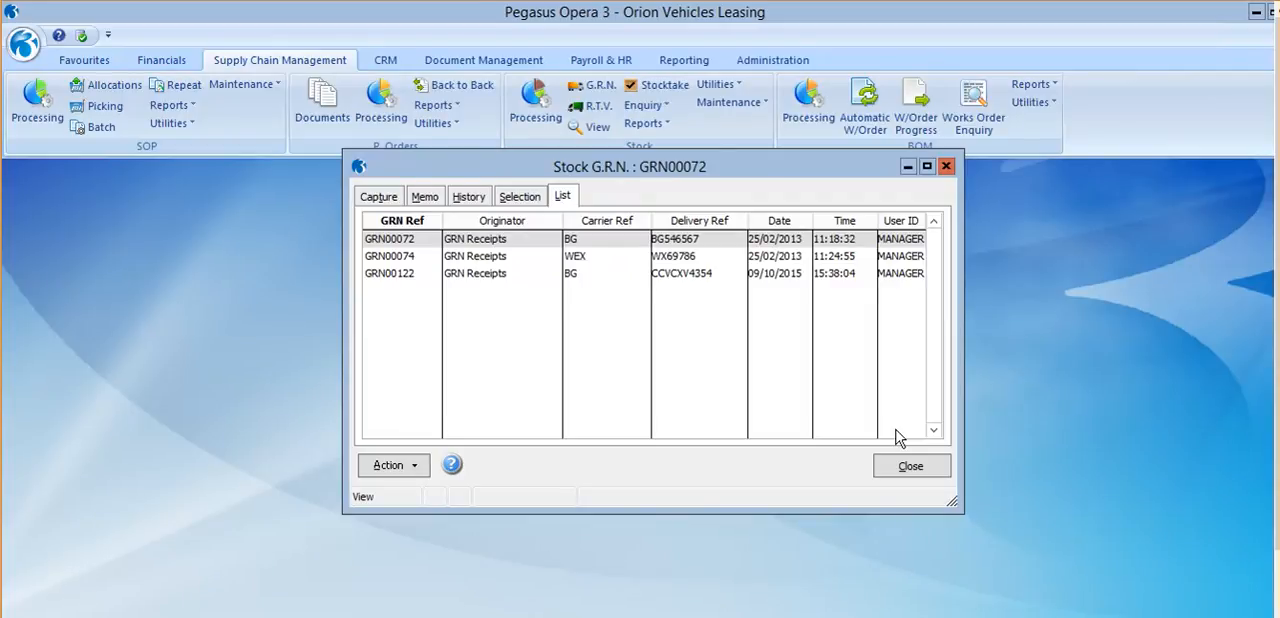
key(ctrl+n)
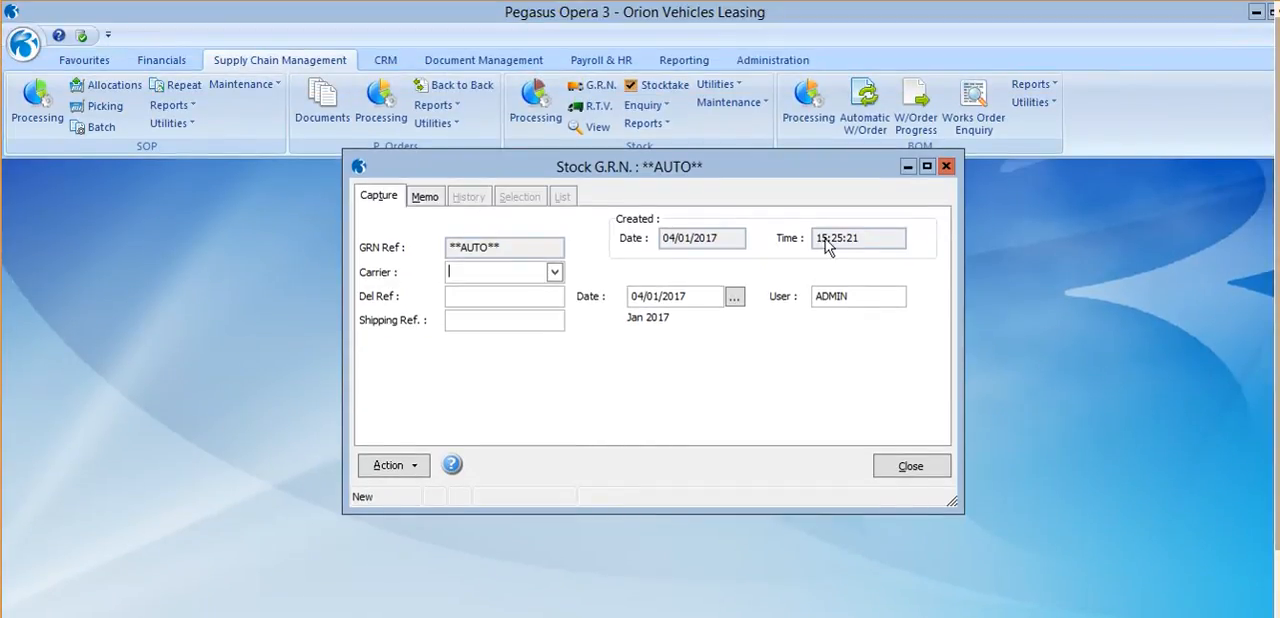
Set the new GRN's carrier to WEX (Westley Express) and its delivery reference to del12345.
click(554, 272)
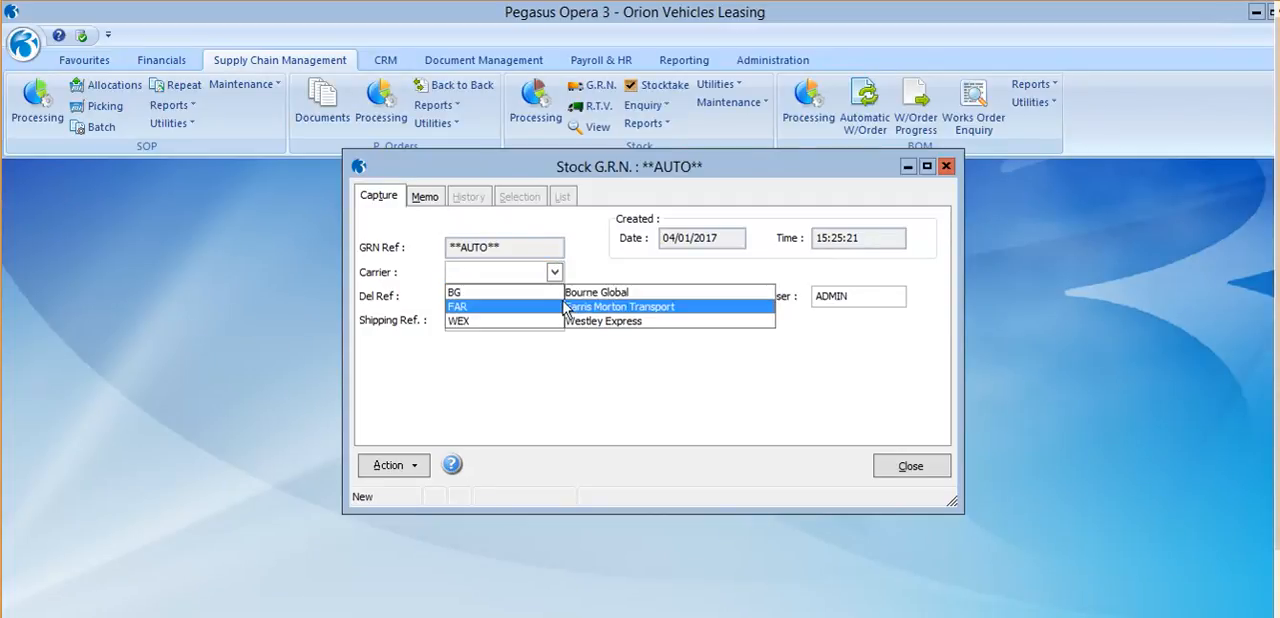
click(560, 320)
click(534, 296)
text(de)
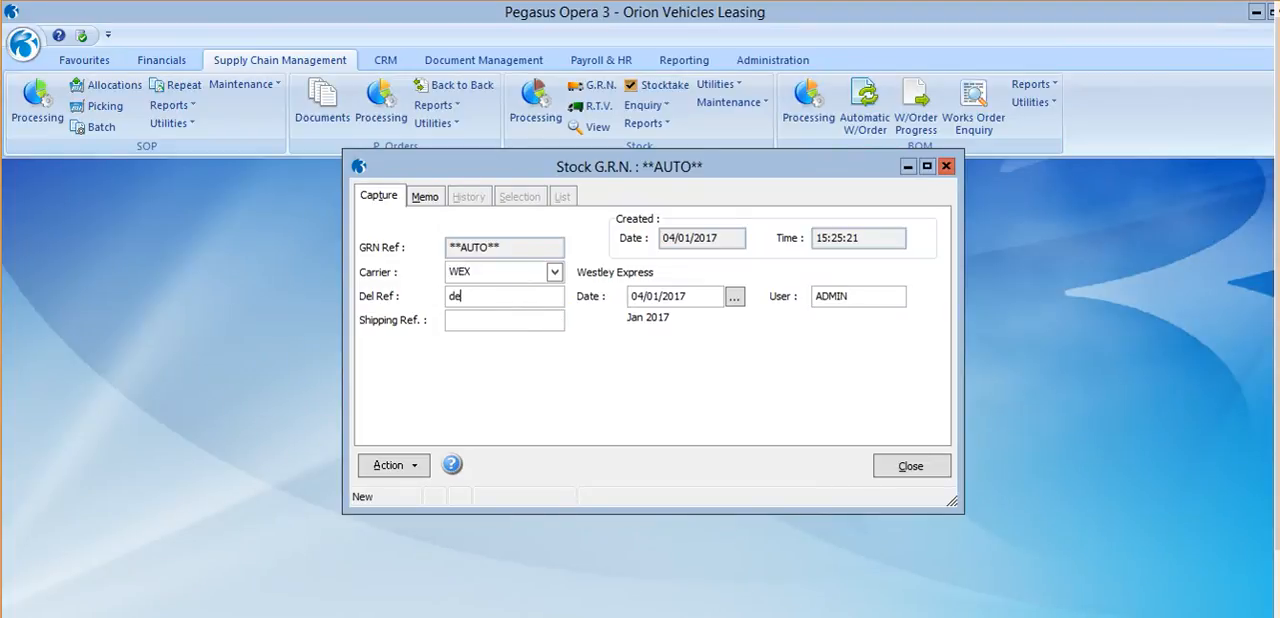
text(l12345)
Open the new GRN's details and choose to pick the received items from purchase orders.
click(403, 469)
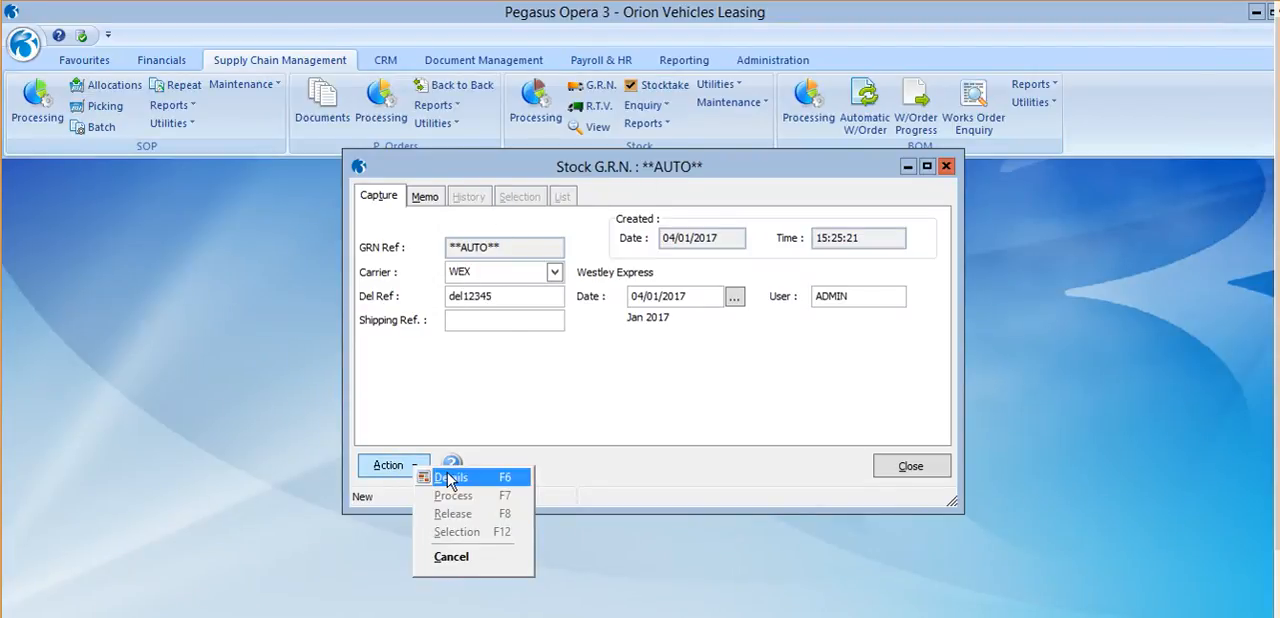
click(447, 478)
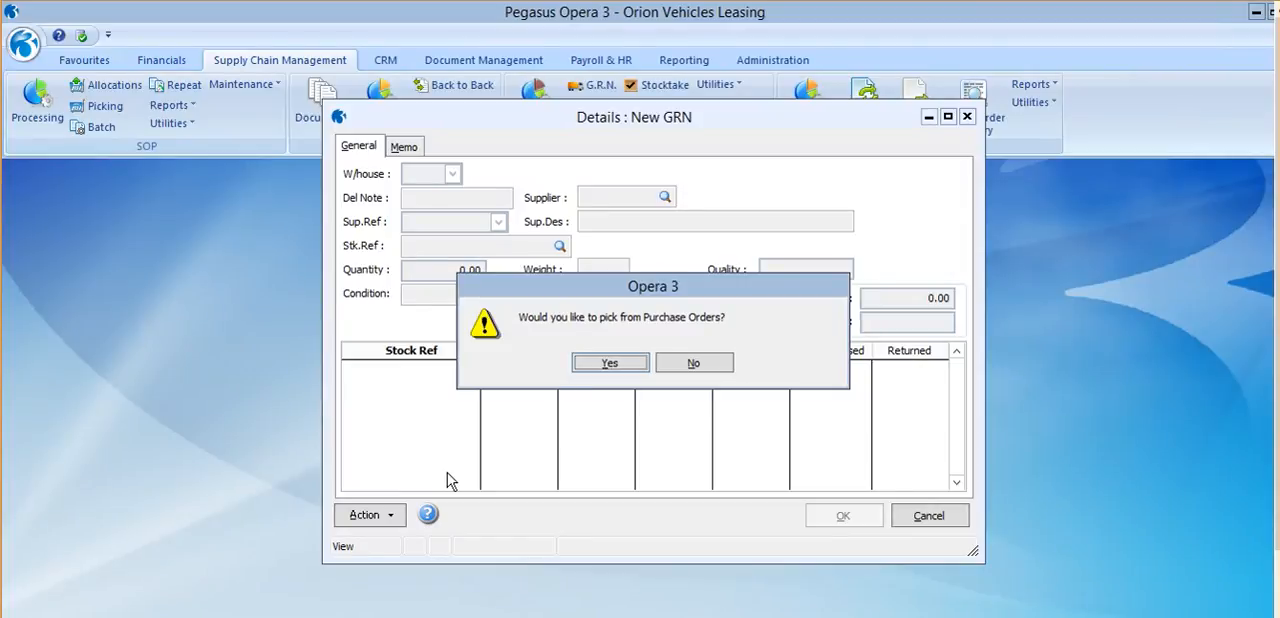
click(610, 363)
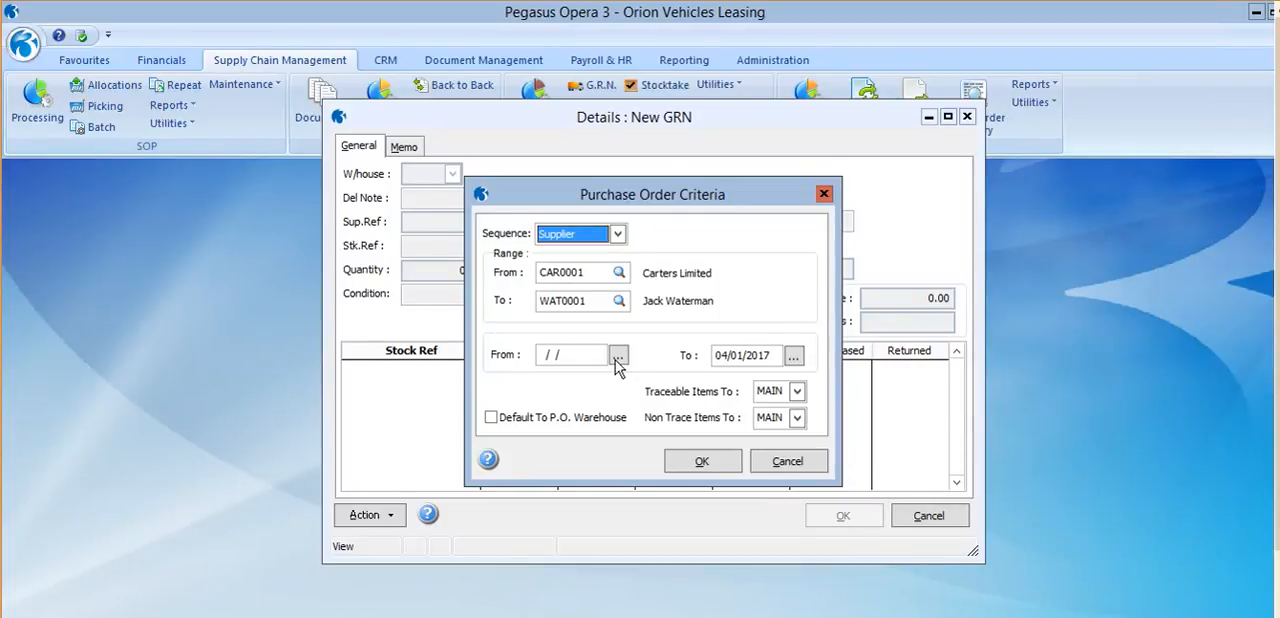
Limit the purchase order criteria to supplier Carters Limited by ending the range at that supplier, and retrieve the order lines.
click(618, 234)
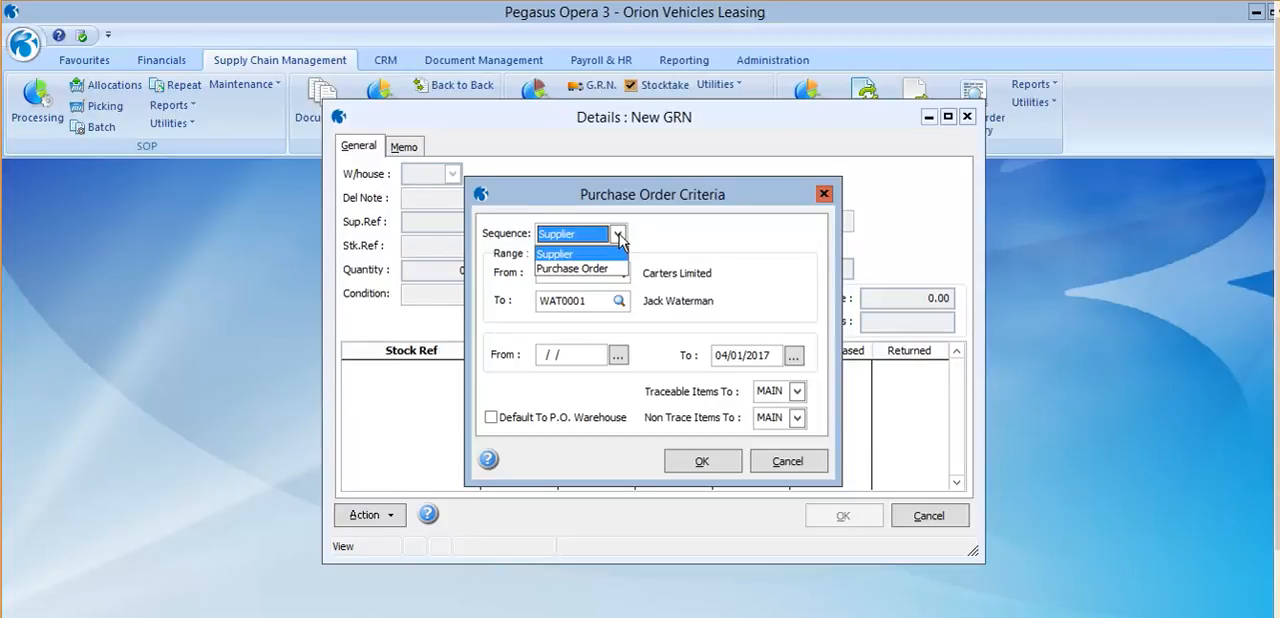
click(680, 233)
click(593, 304)
drag(592, 303, 520, 302)
key(BackSpace)
text(CA)
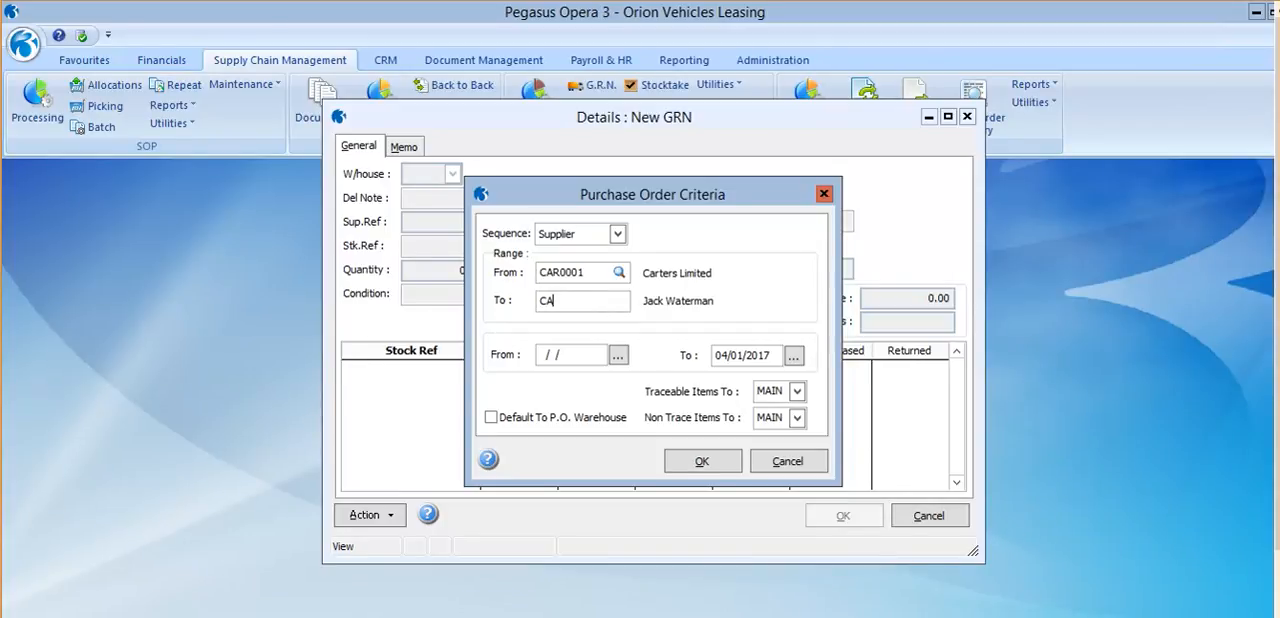
key(Tab)
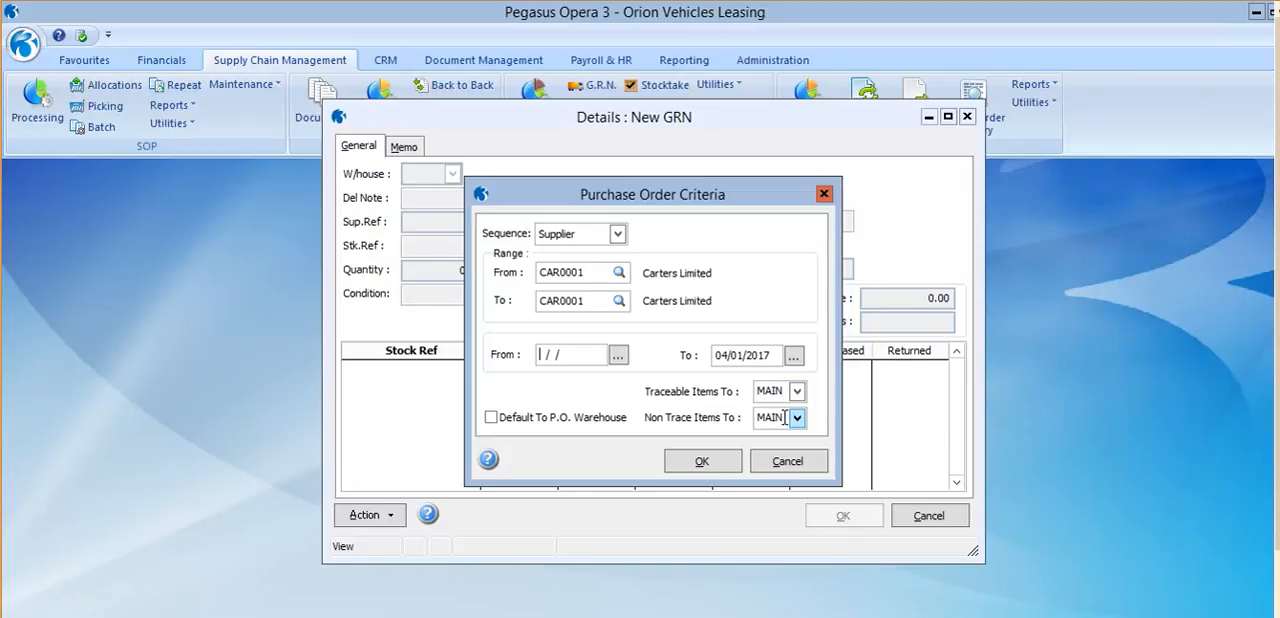
click(720, 465)
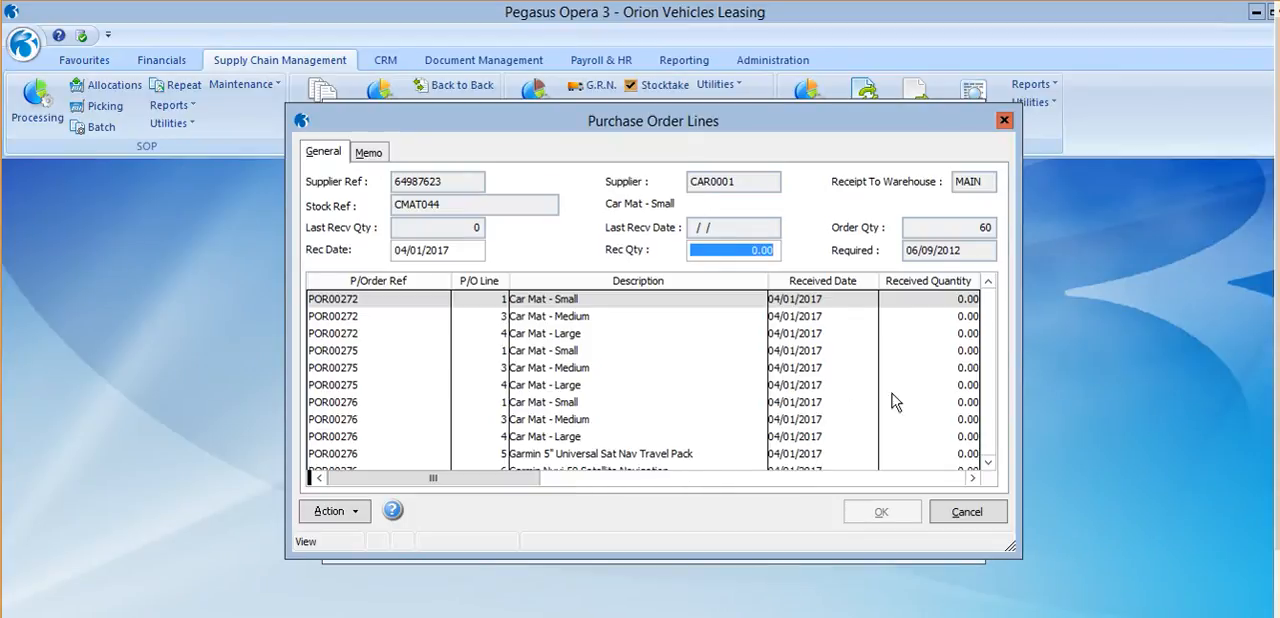
Review the supplier's purchase order lines and match POR00272 line 1, Car Mat - Small, for its full ordered quantity.
click(987, 378)
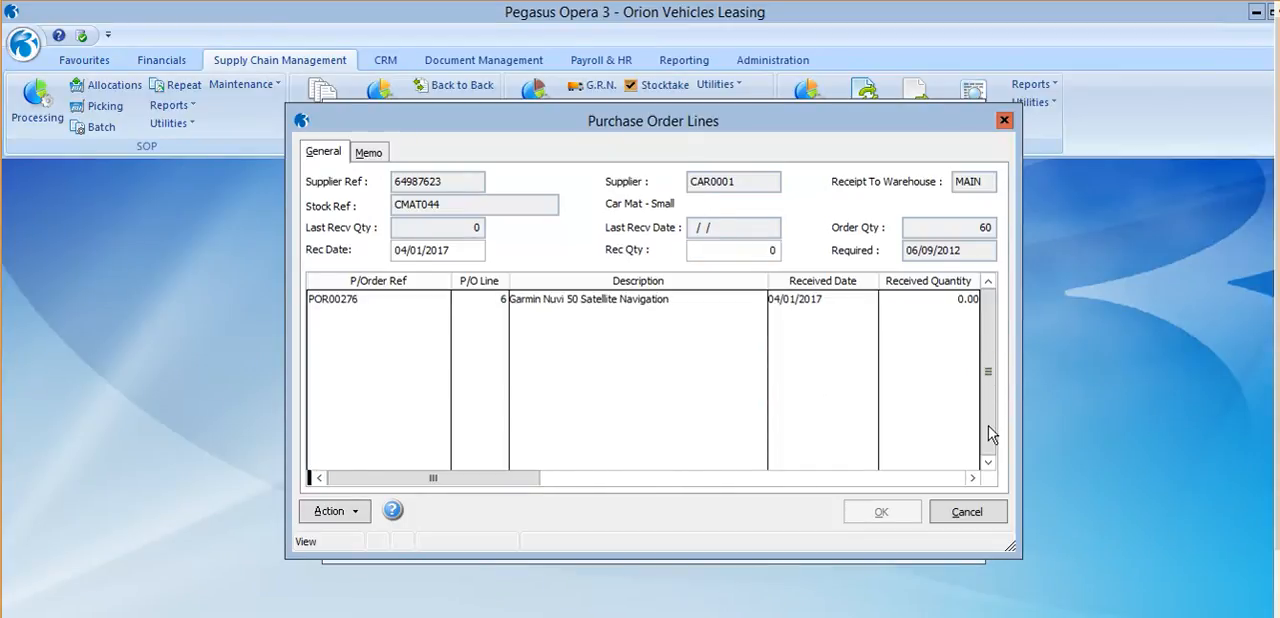
drag(988, 433, 988, 358)
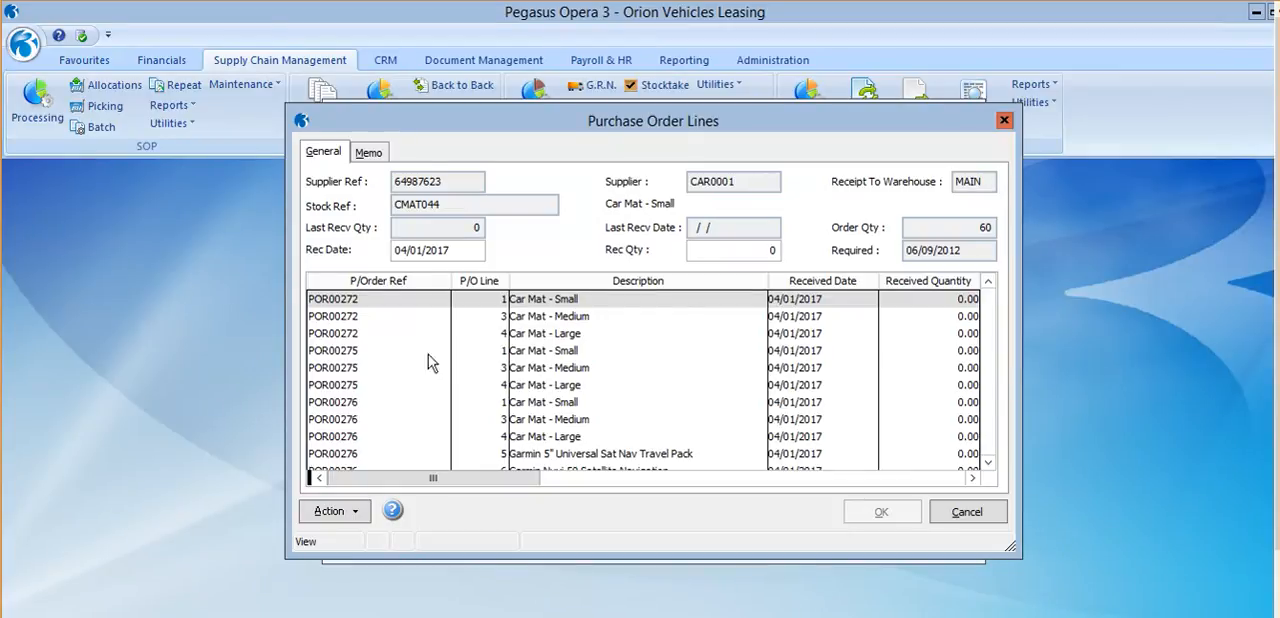
click(340, 511)
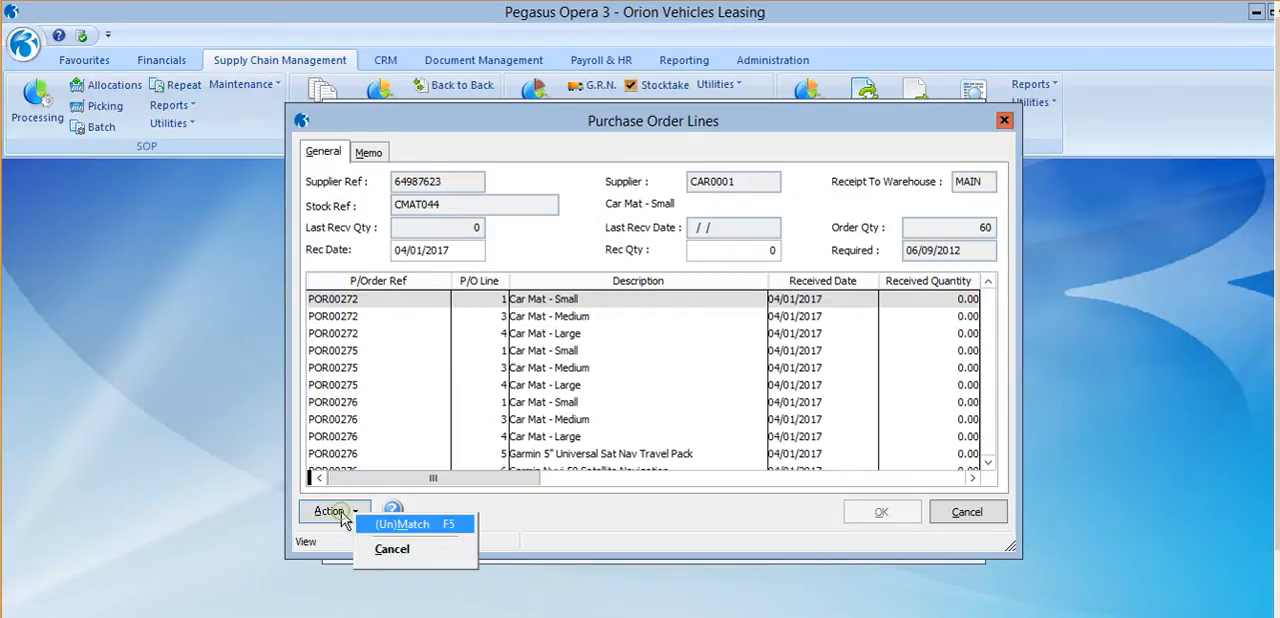
click(395, 524)
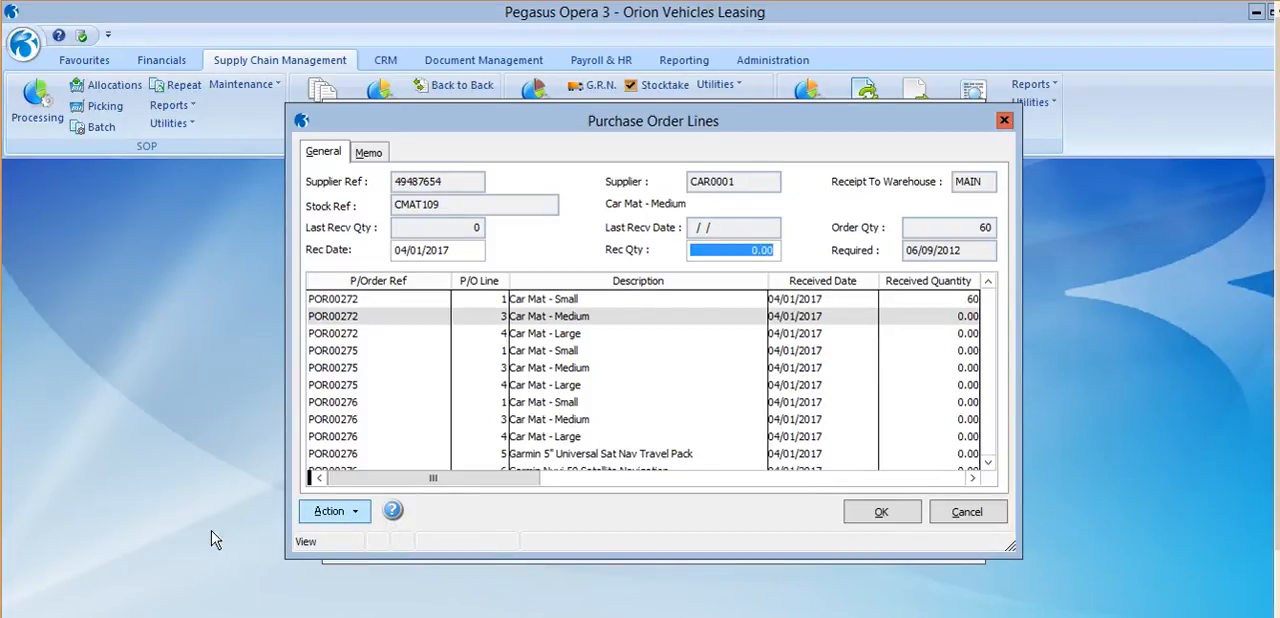
Widen the order lines window and match the remaining POR00272 lines and all POR00275 lines for their full ordered quantities.
click(367, 485)
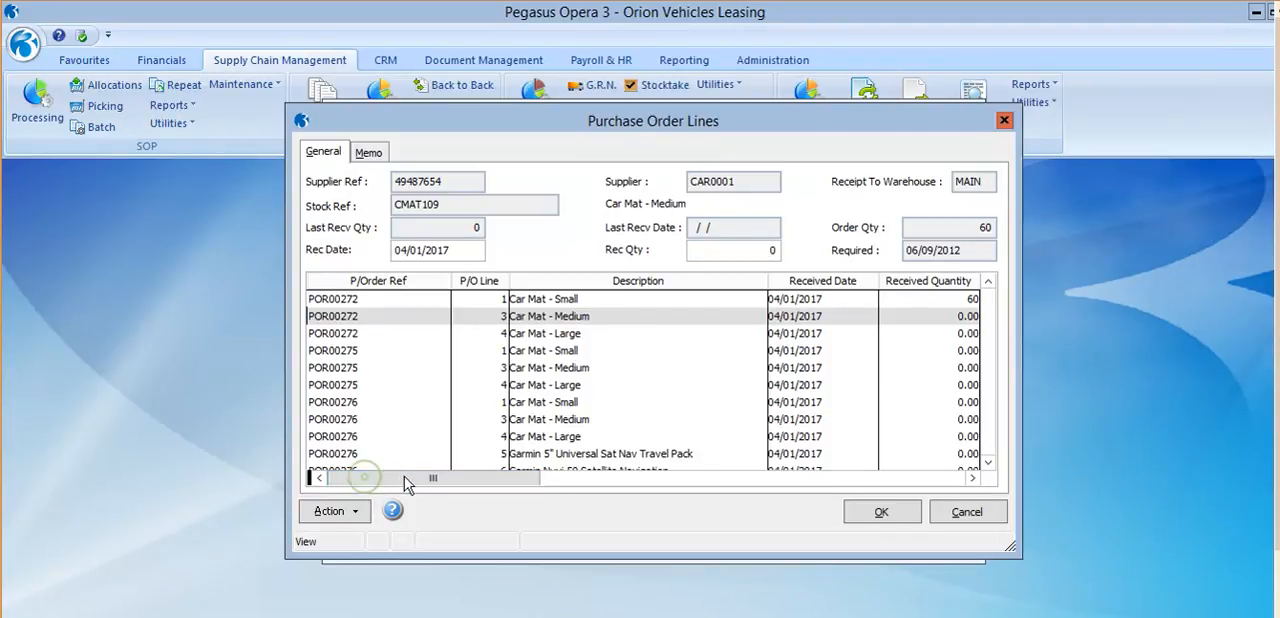
drag(1019, 321, 1256, 312)
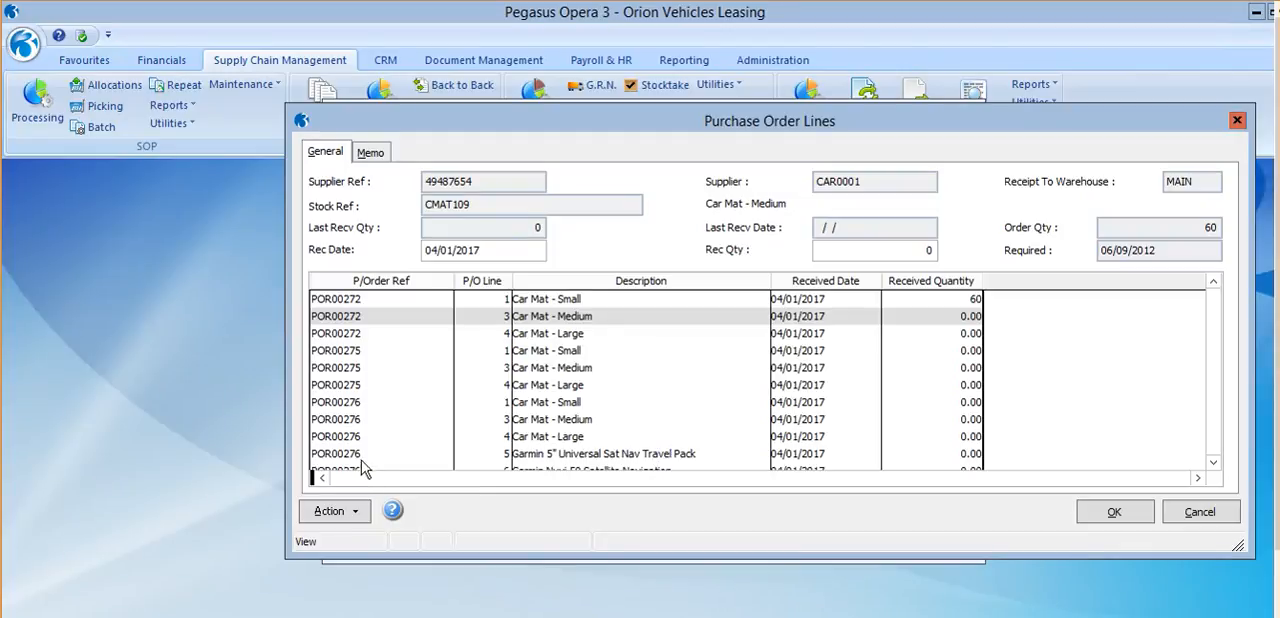
click(838, 299)
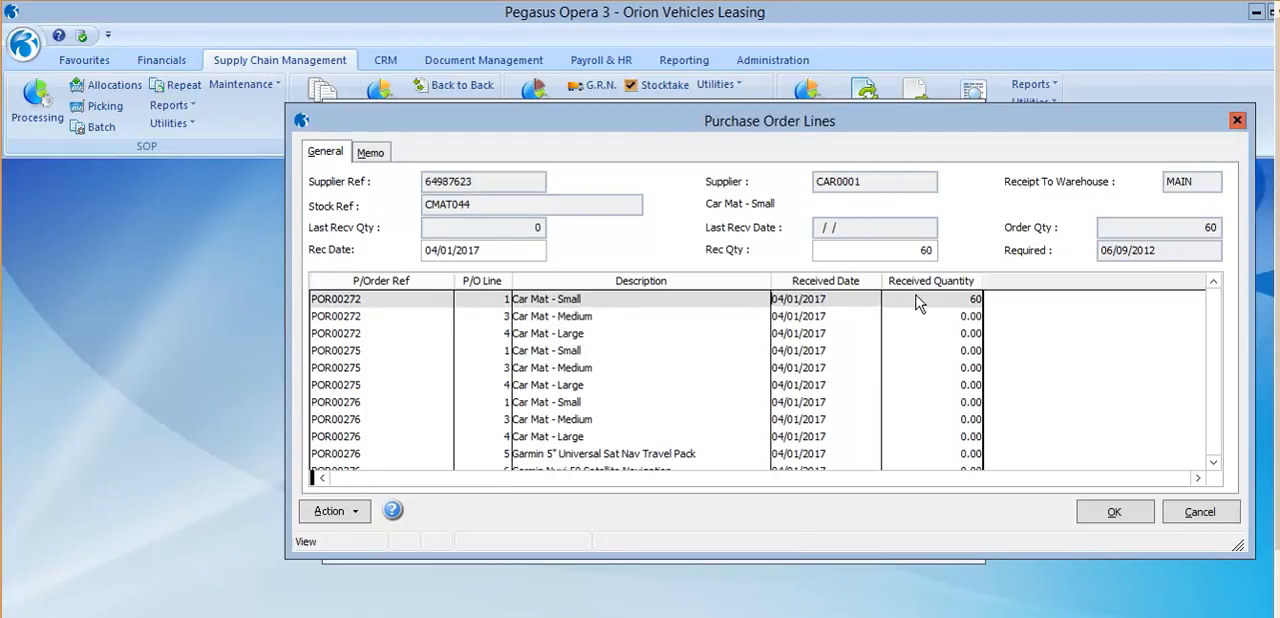
click(837, 320)
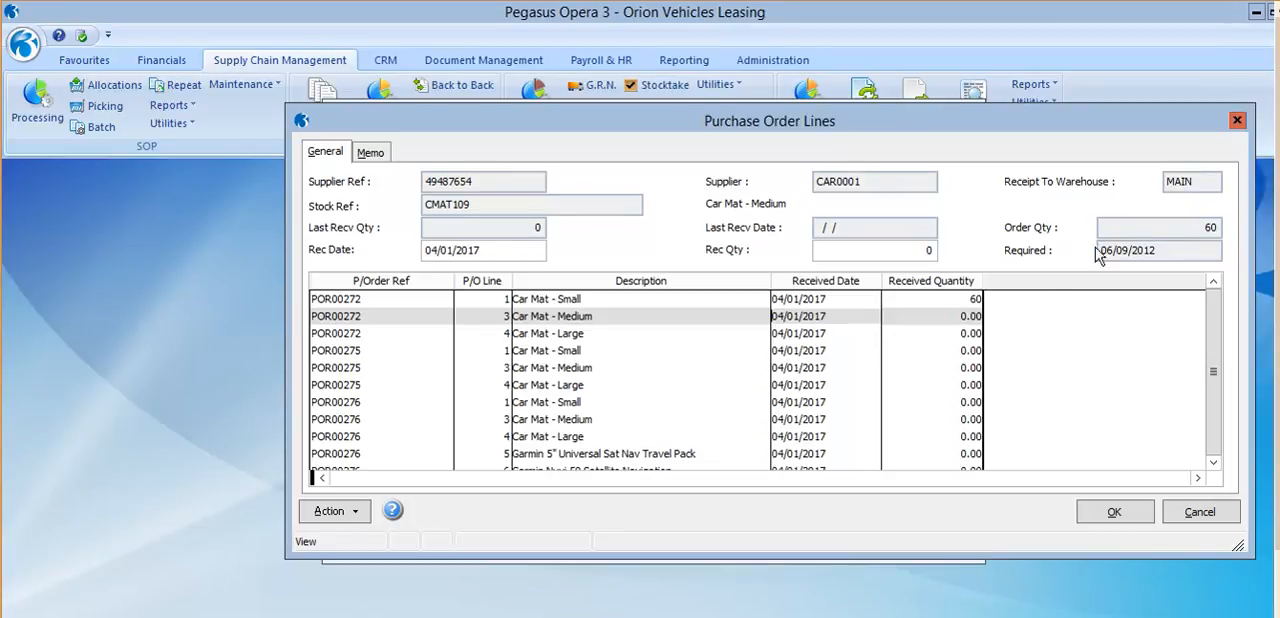
click(343, 512)
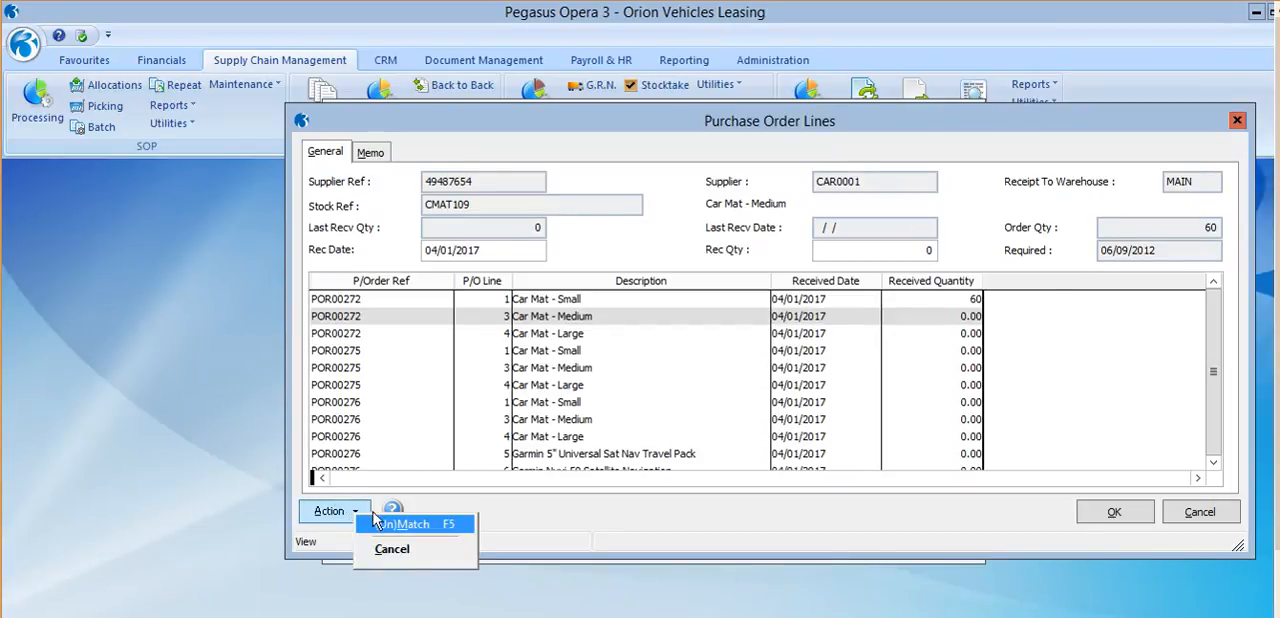
click(382, 523)
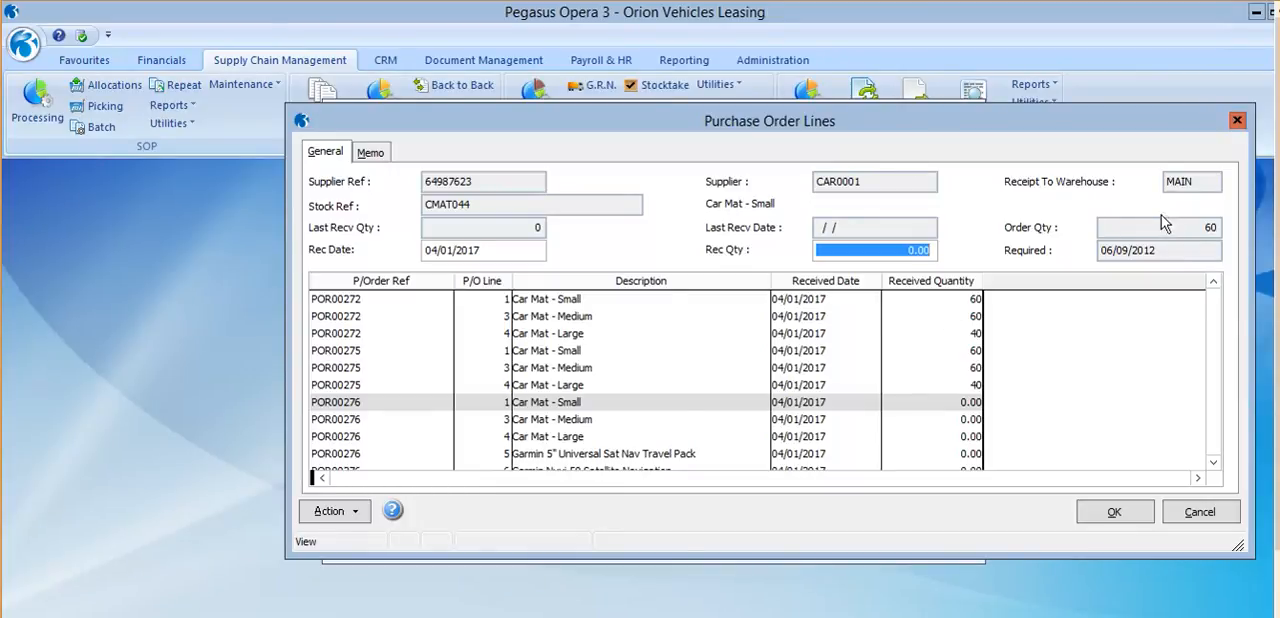
Enter a received quantity of 30 for POR00276 line 1, Car Mat - Small, and leave the order line not completed.
click(905, 250)
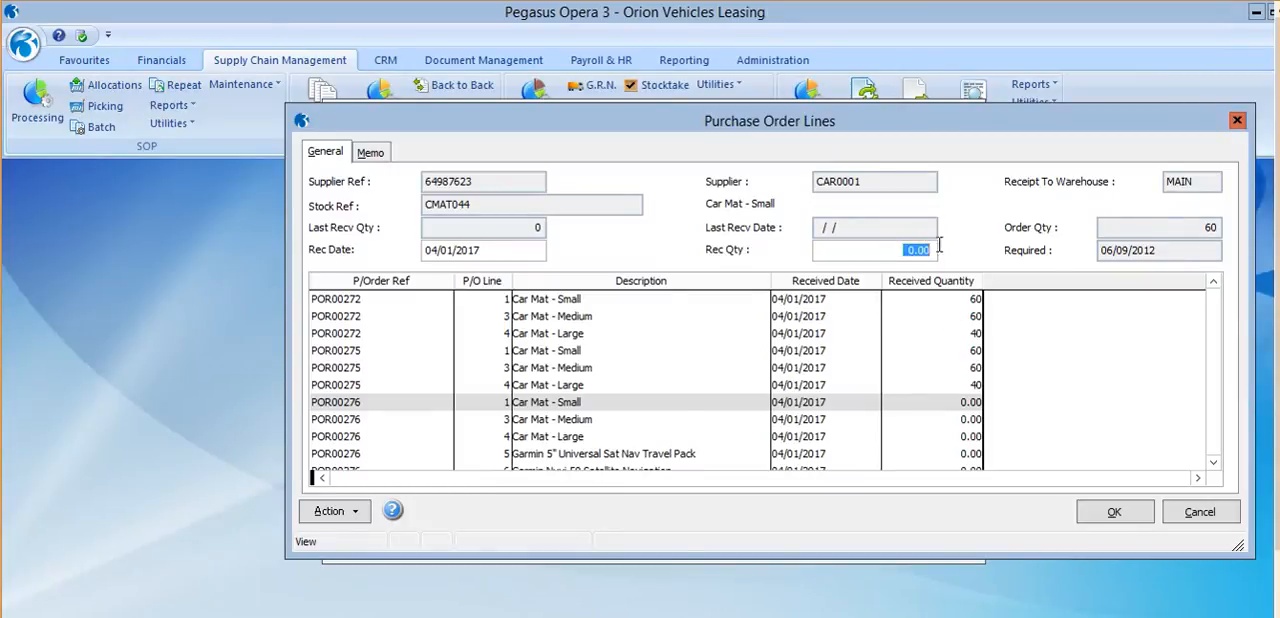
text(30)
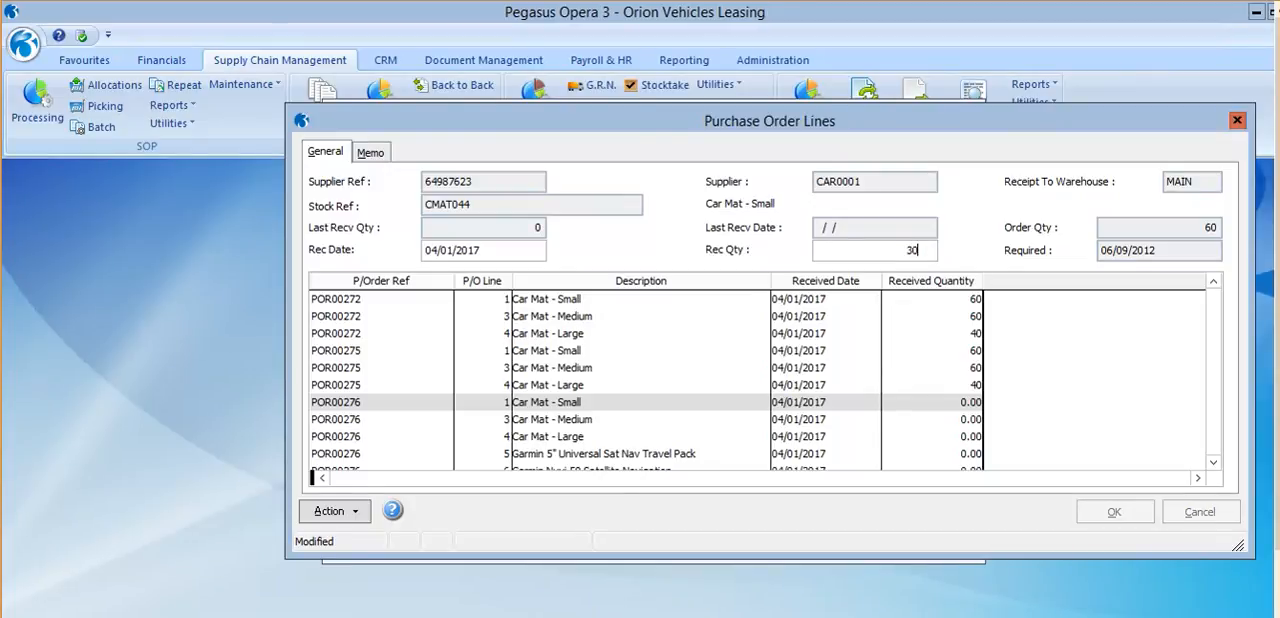
key(Tab)
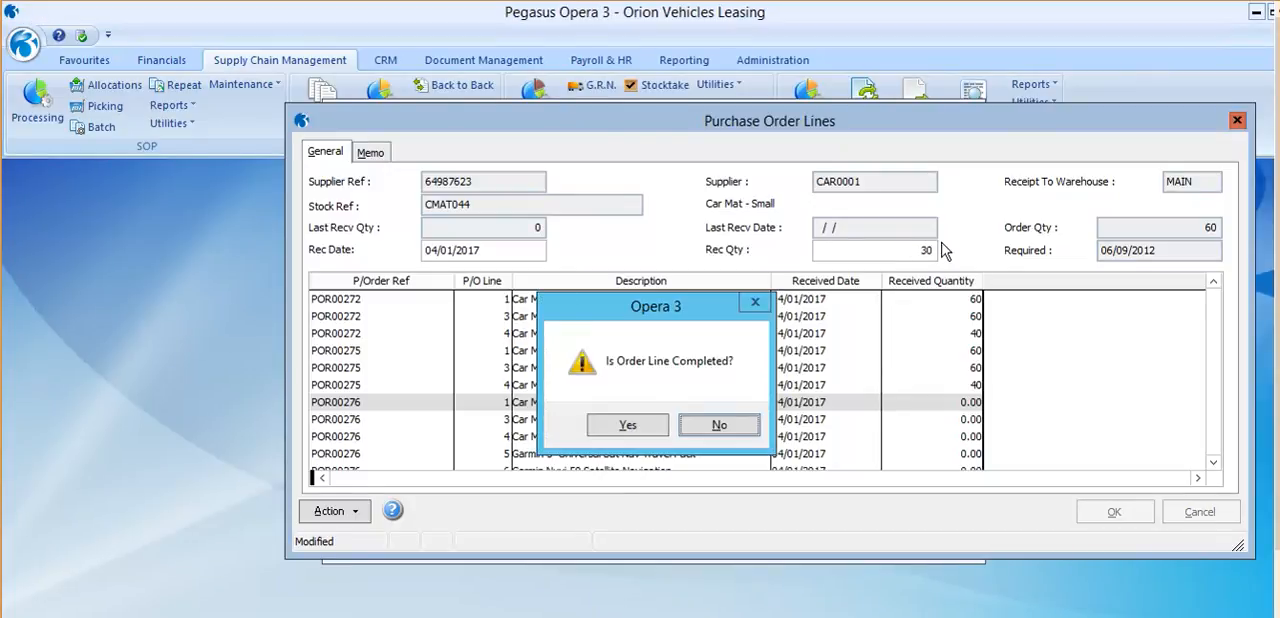
click(719, 426)
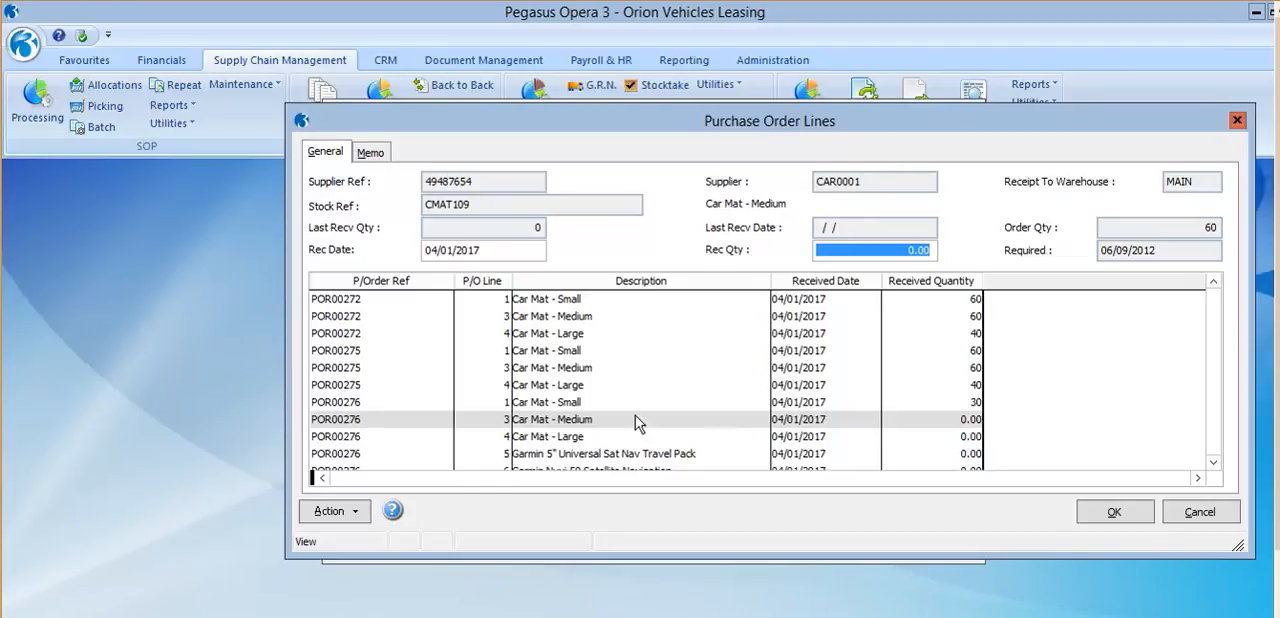
Accept the matched purchase order lines into the GRN details and select the last CMAT044 receipt line.
click(366, 512)
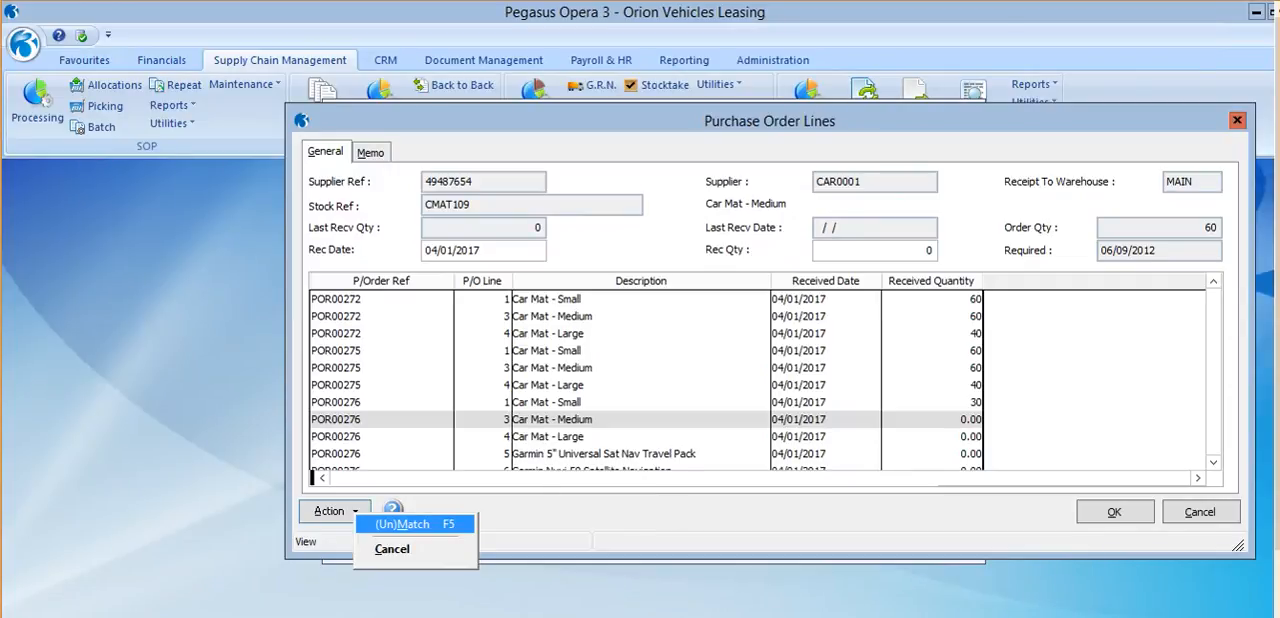
click(1114, 512)
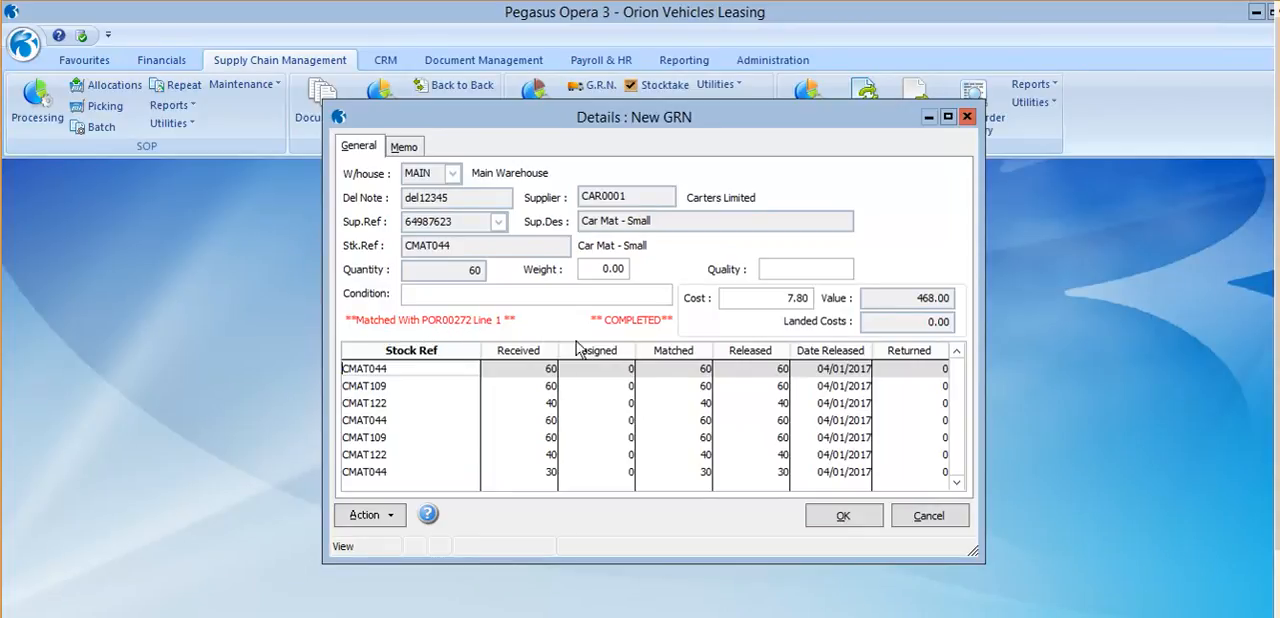
click(560, 472)
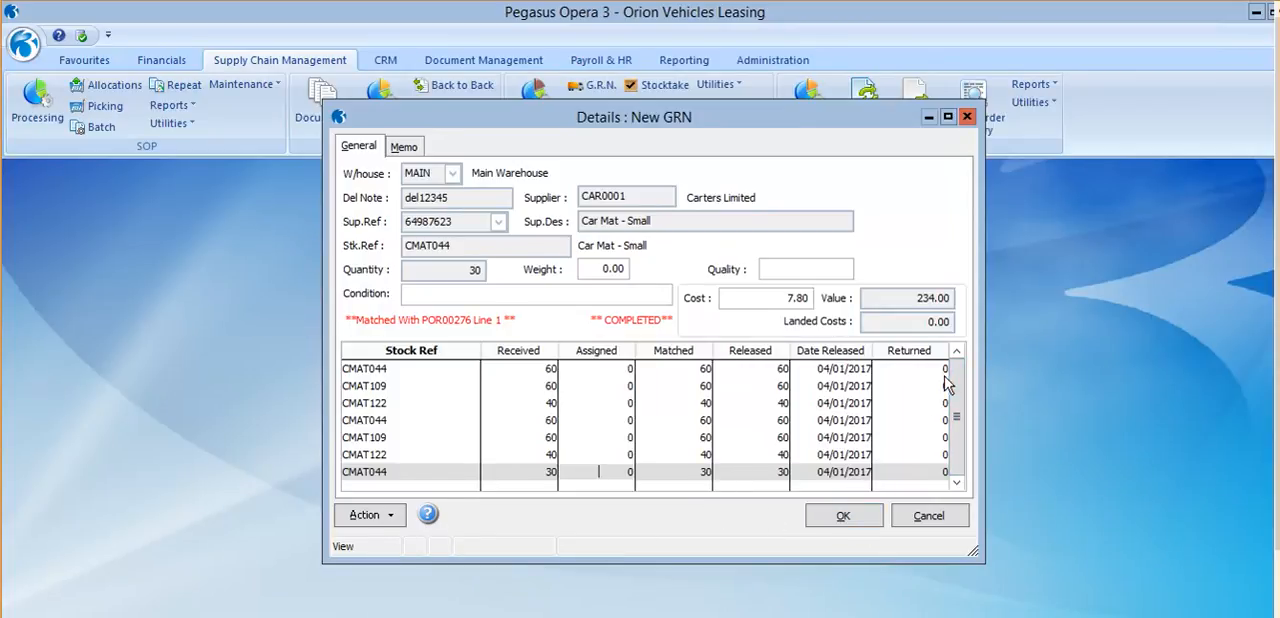
Accept the GRN details, post the goods received note, and dismiss the confirmation.
click(862, 520)
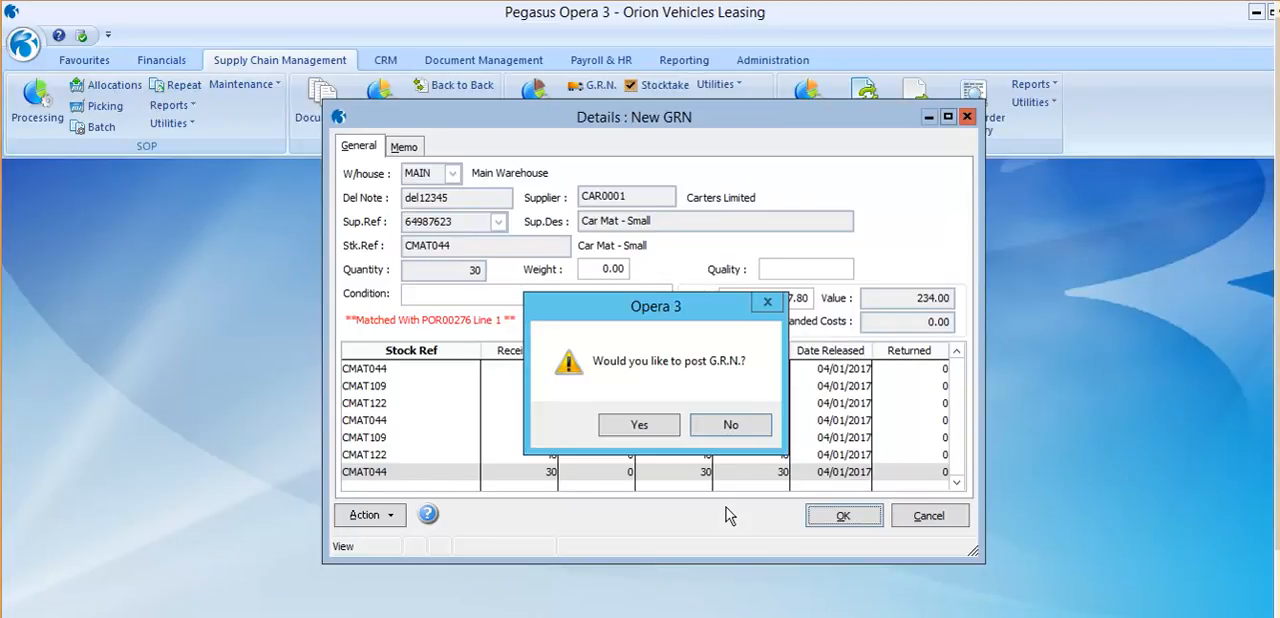
click(636, 424)
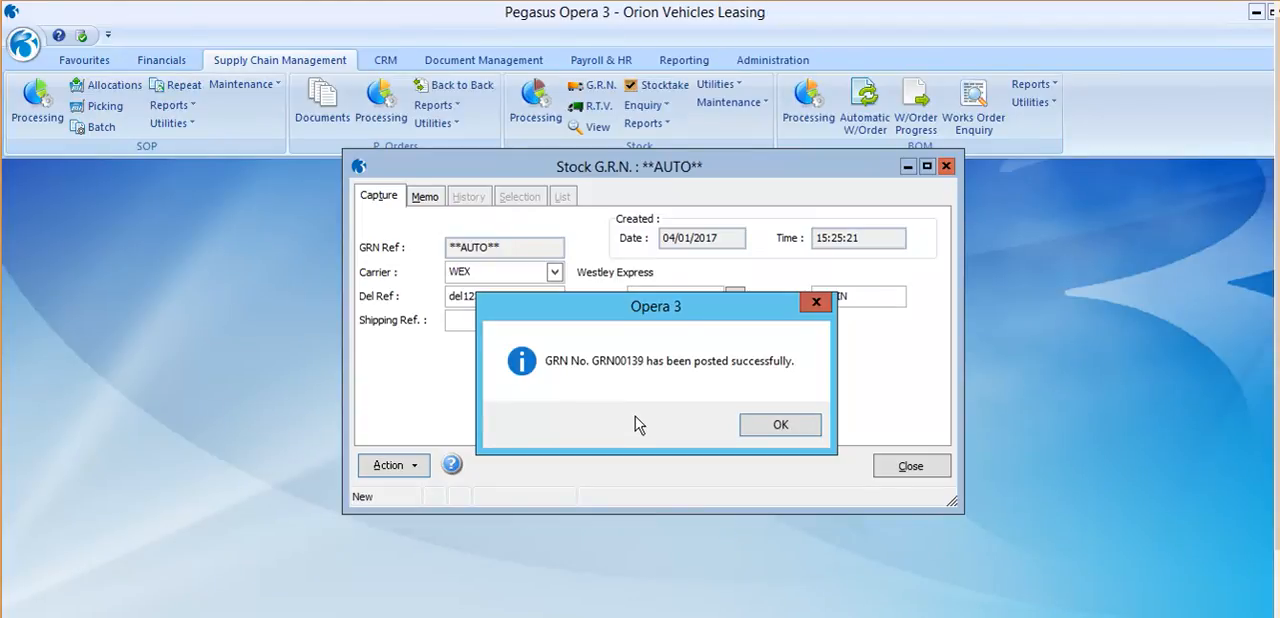
click(797, 427)
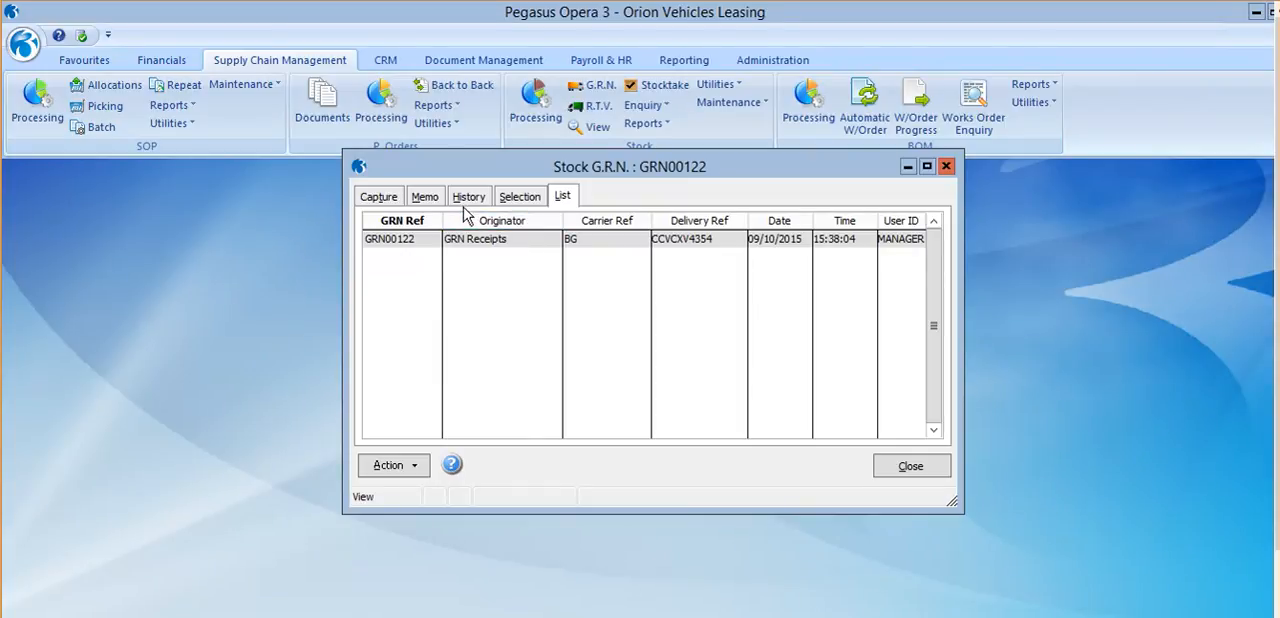
Redisplay the outstanding goods received notes with the updated GRN range and return to the selection criteria.
click(518, 198)
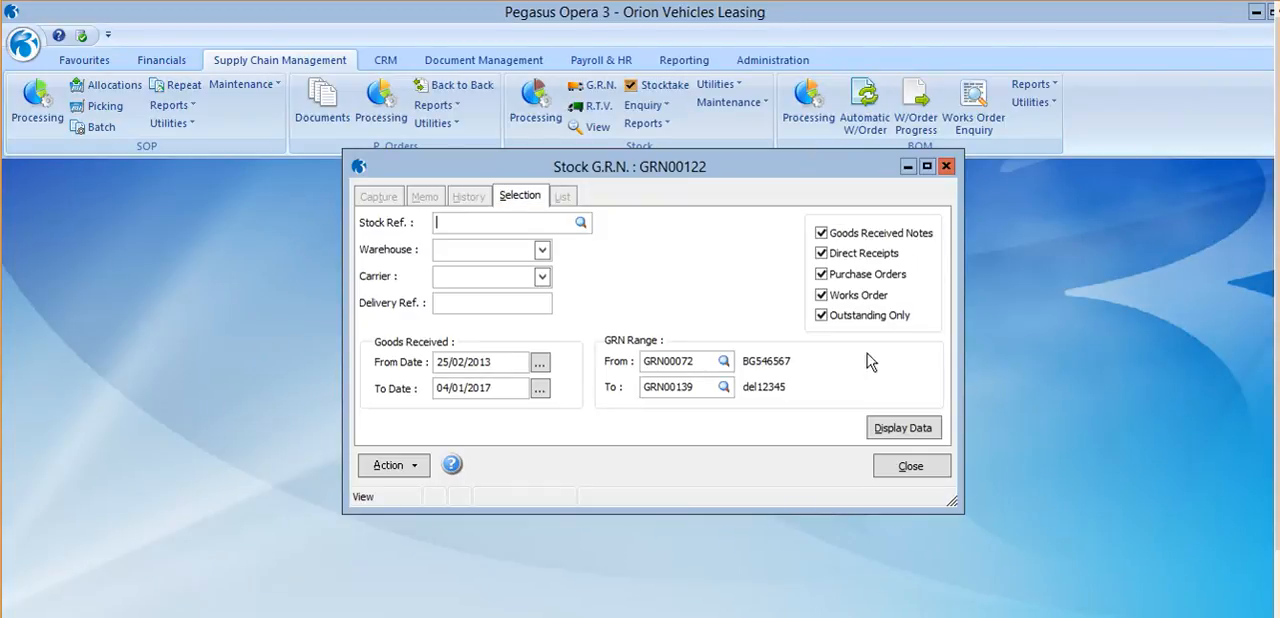
click(902, 430)
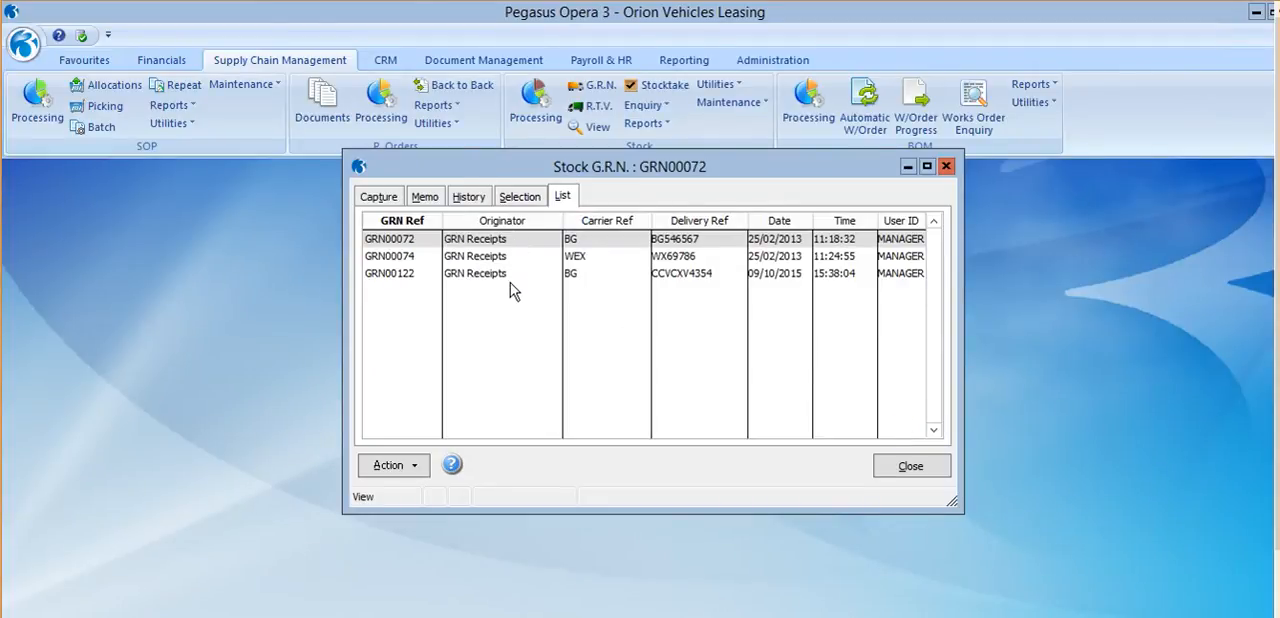
click(518, 200)
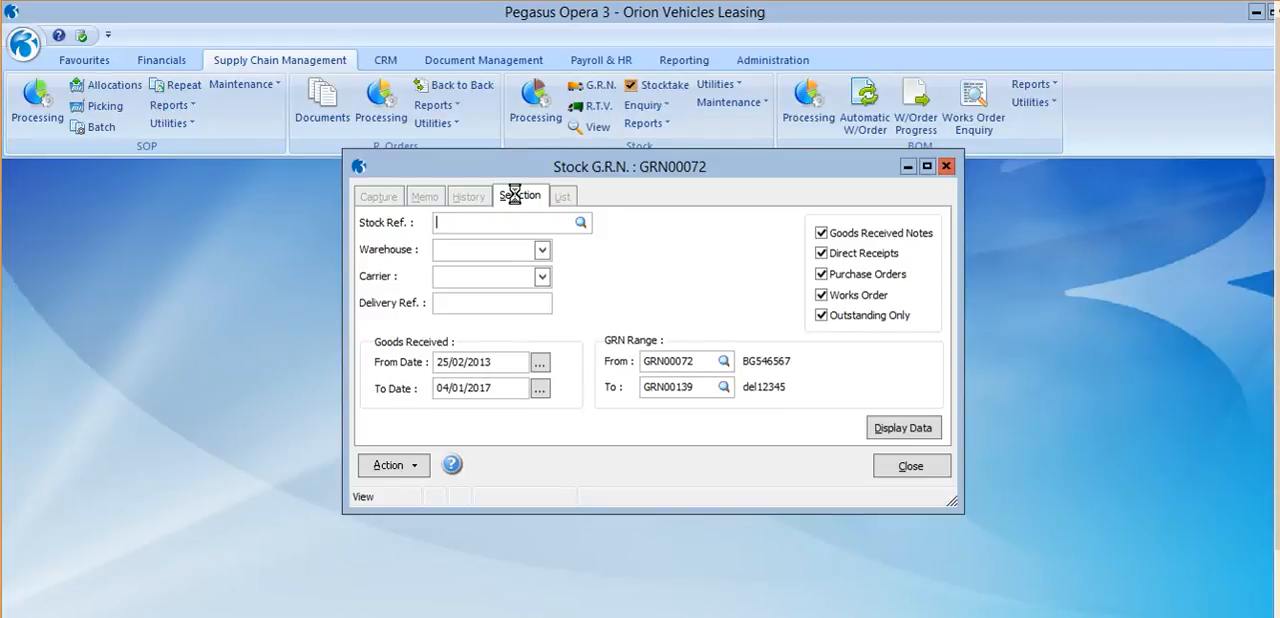
Close the Stock G.R.N. form and open the Main Warehouse stock transactions for CMAT044, Car Mat - Small.
click(910, 467)
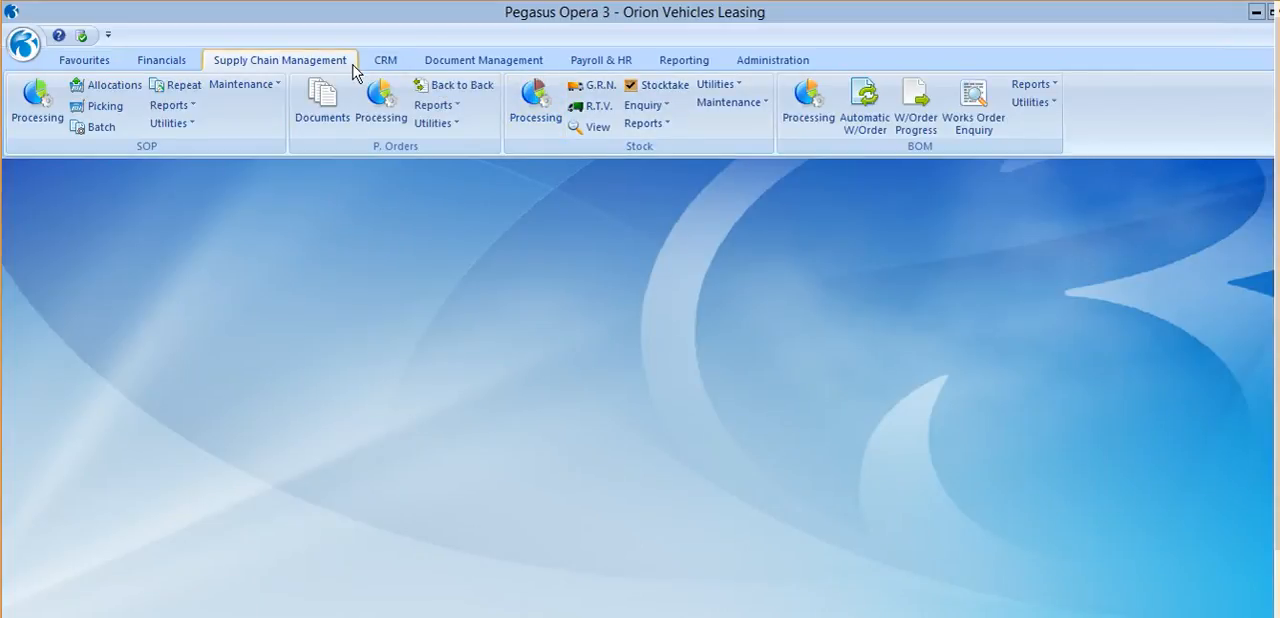
click(538, 96)
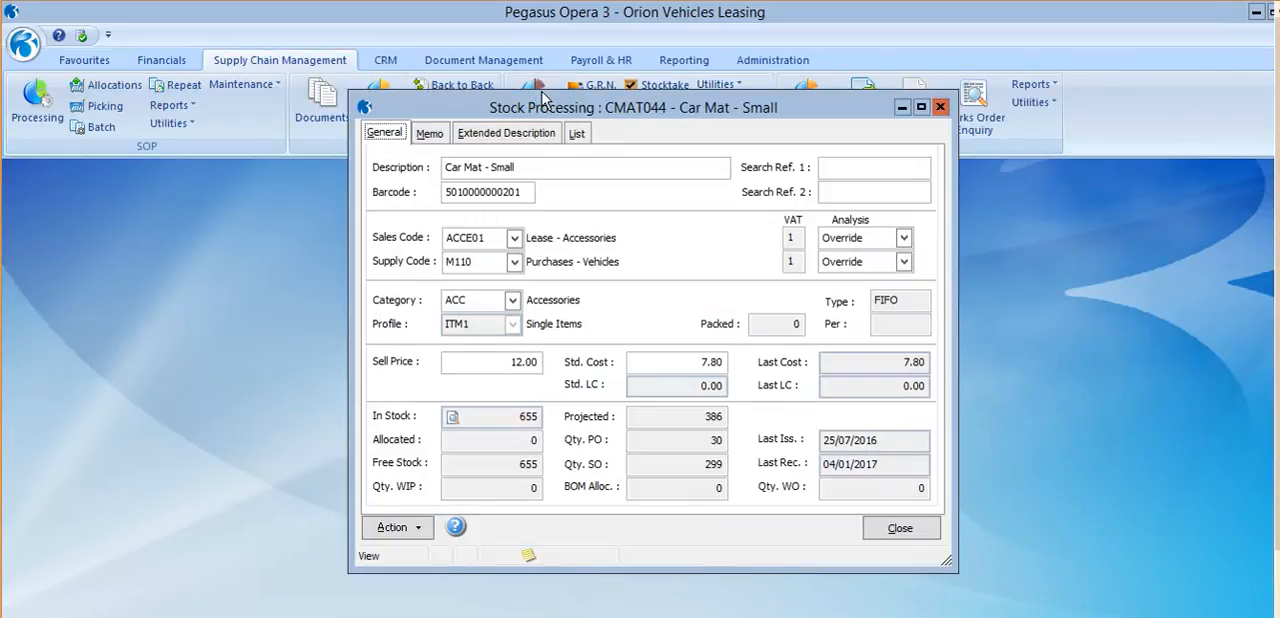
click(413, 528)
click(521, 280)
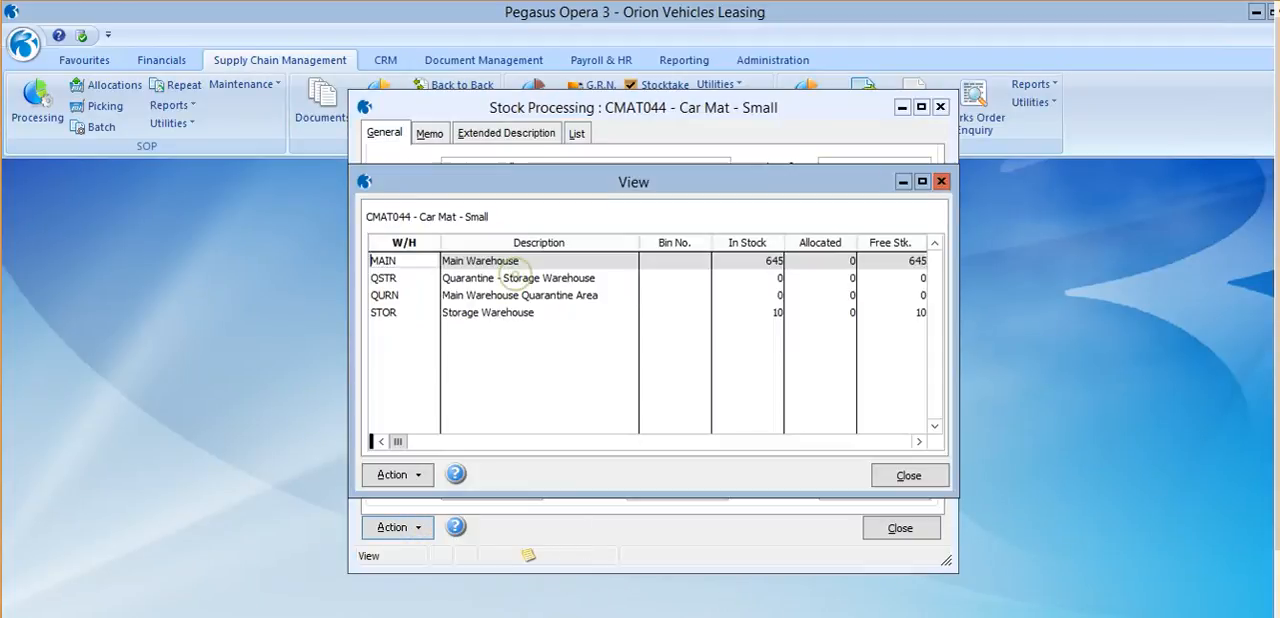
double_click(540, 263)
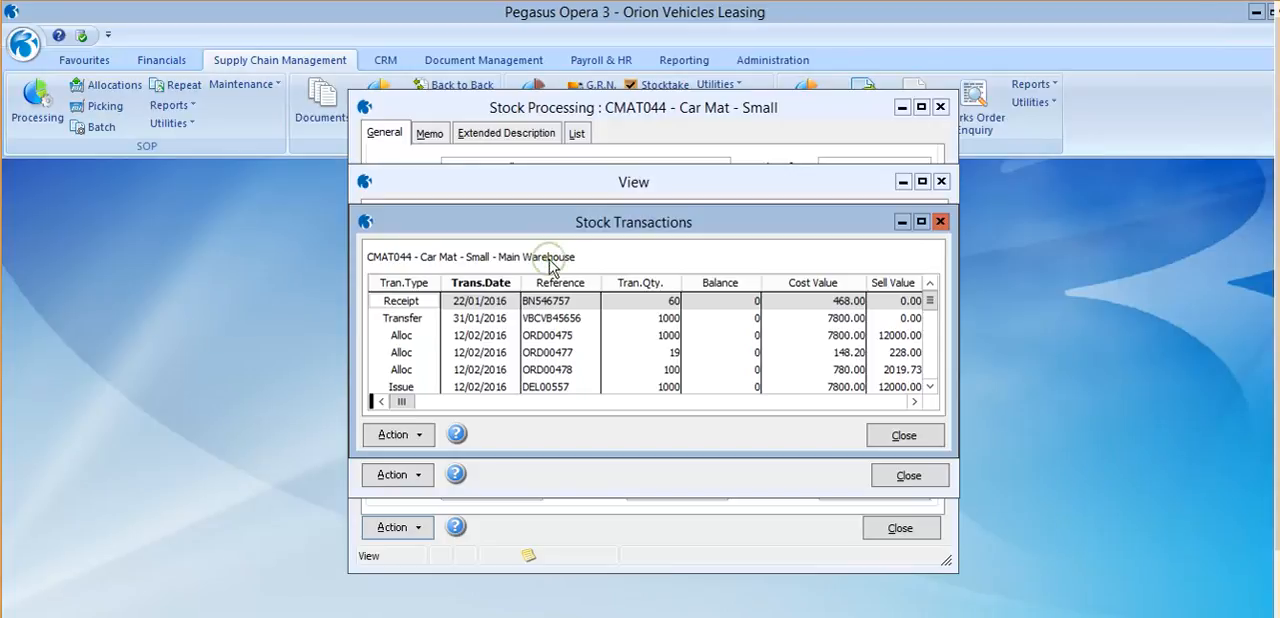
Check the latest receipts with reference del12345 in the Main Warehouse transactions, and close the CMAT044 stock record.
drag(930, 300, 934, 366)
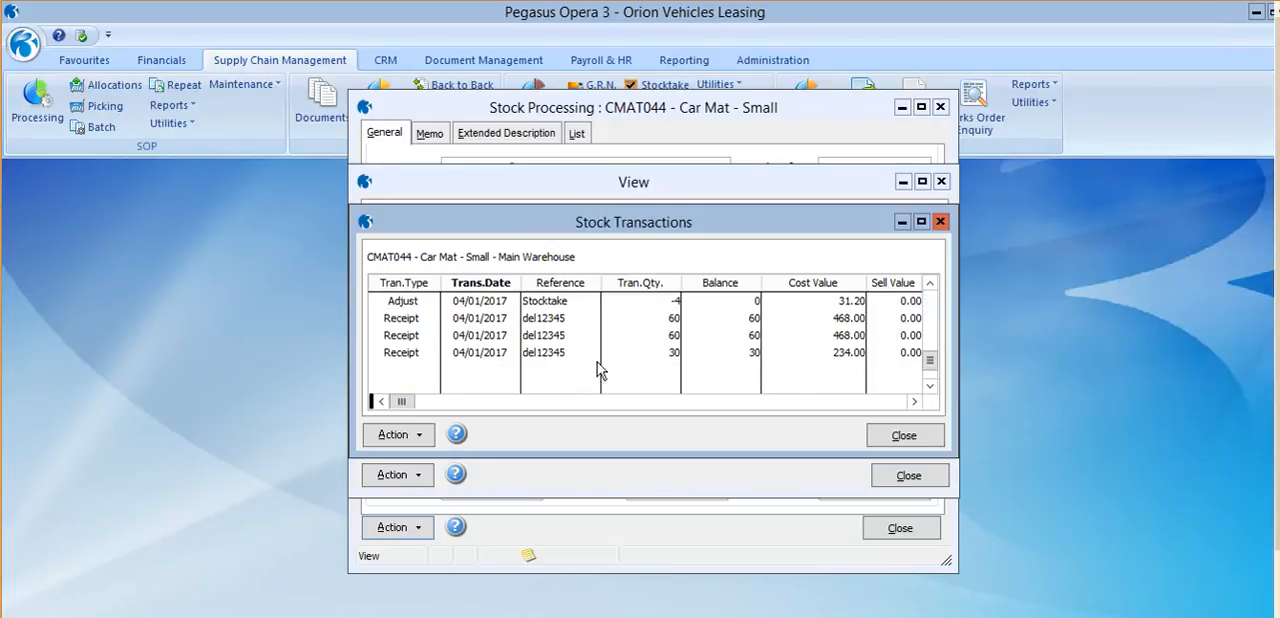
click(538, 354)
click(551, 320)
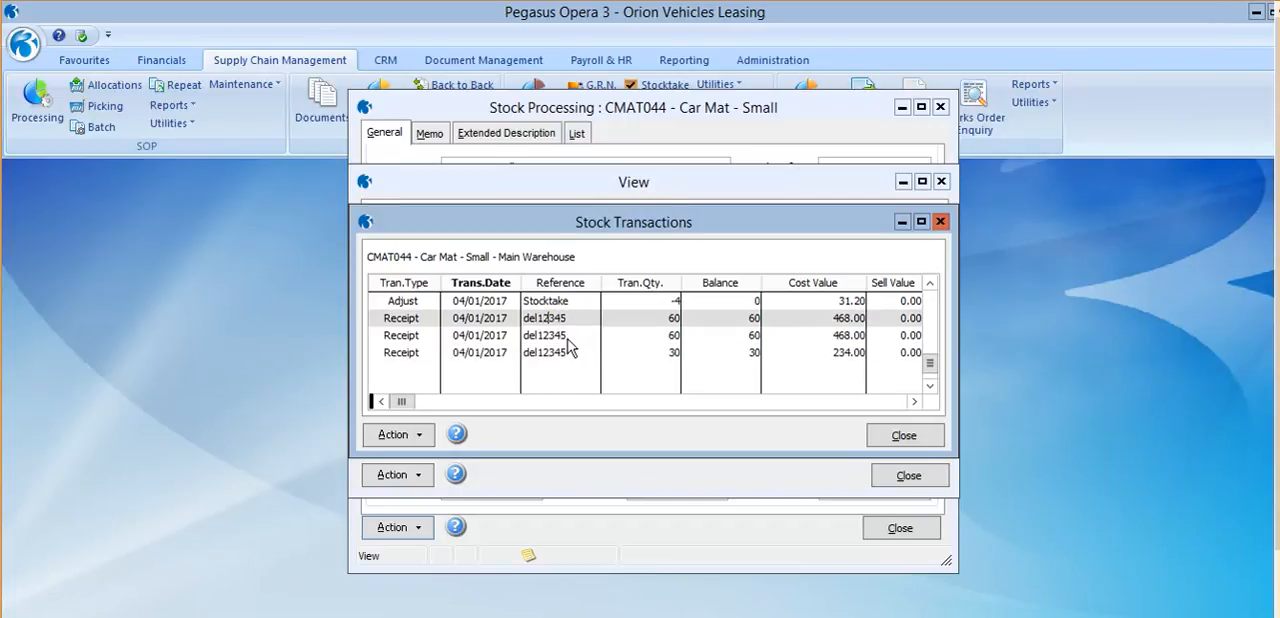
click(565, 338)
click(567, 350)
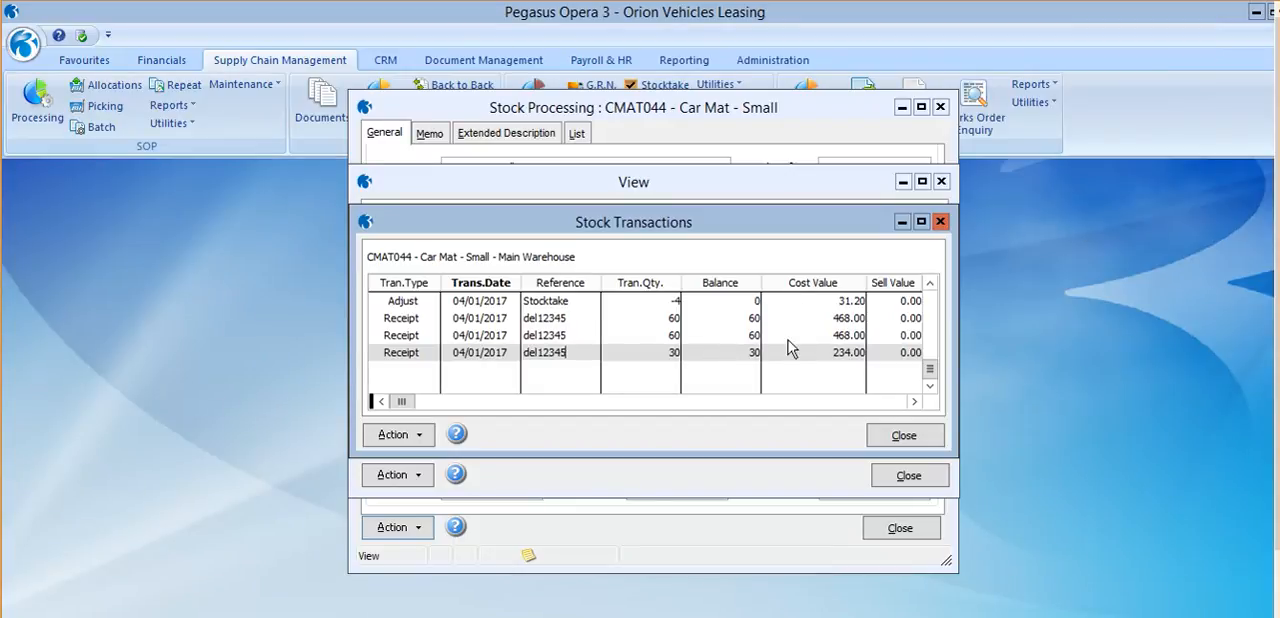
click(921, 438)
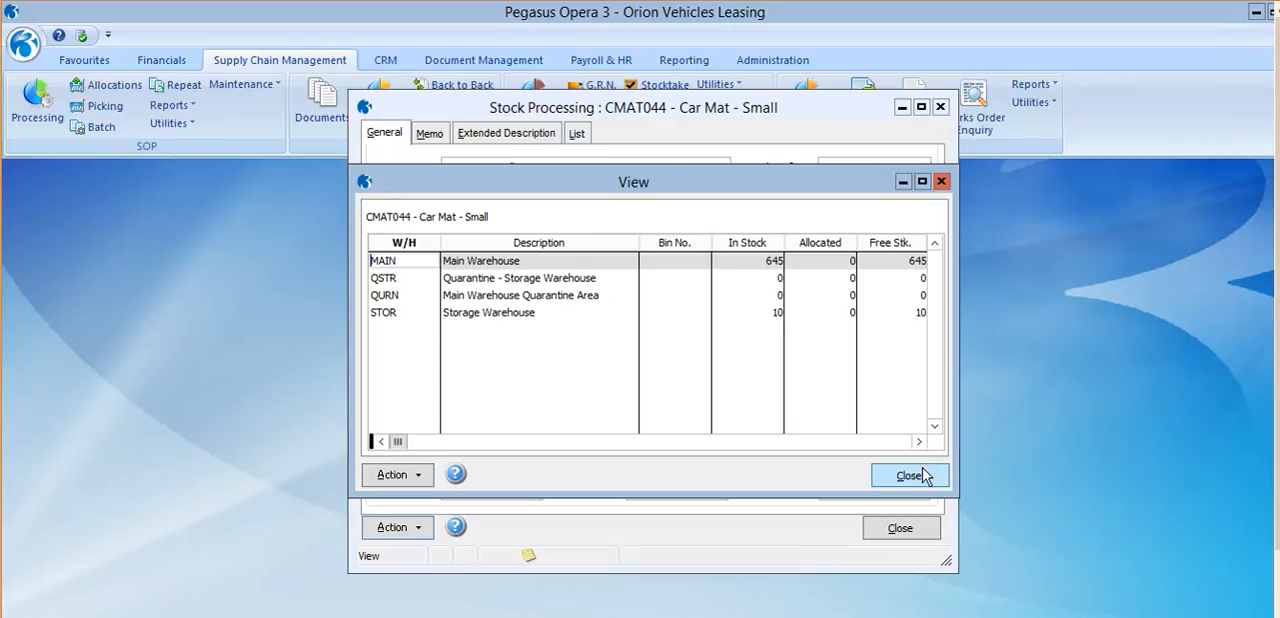
click(922, 475)
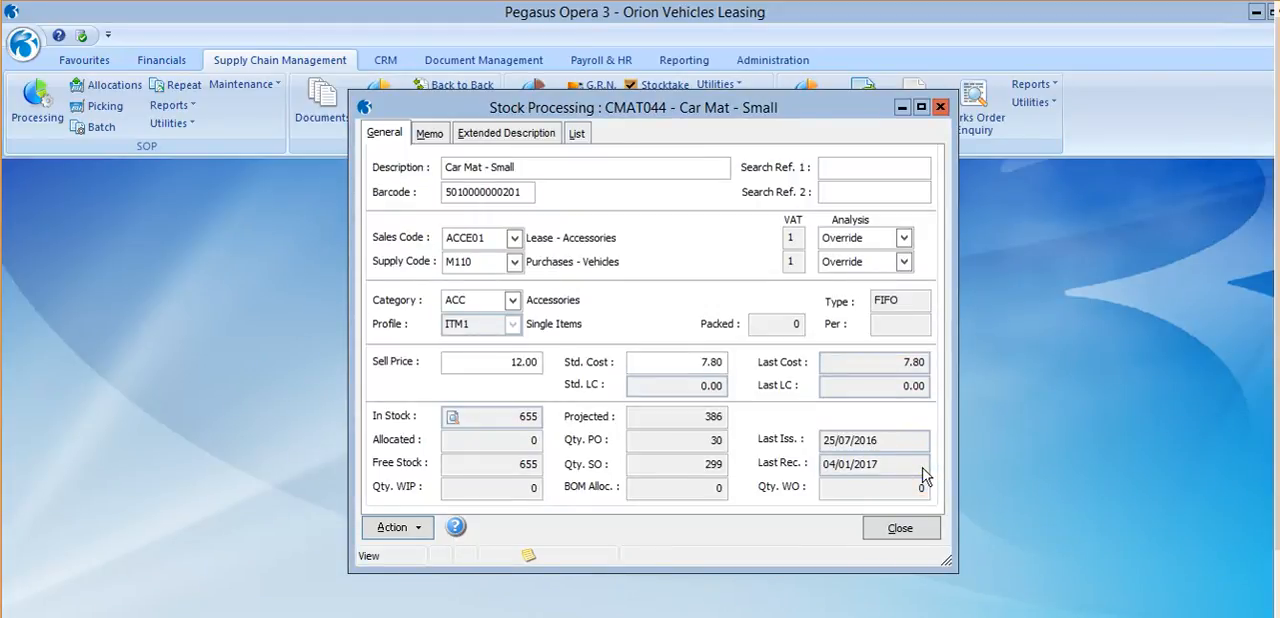
click(901, 528)
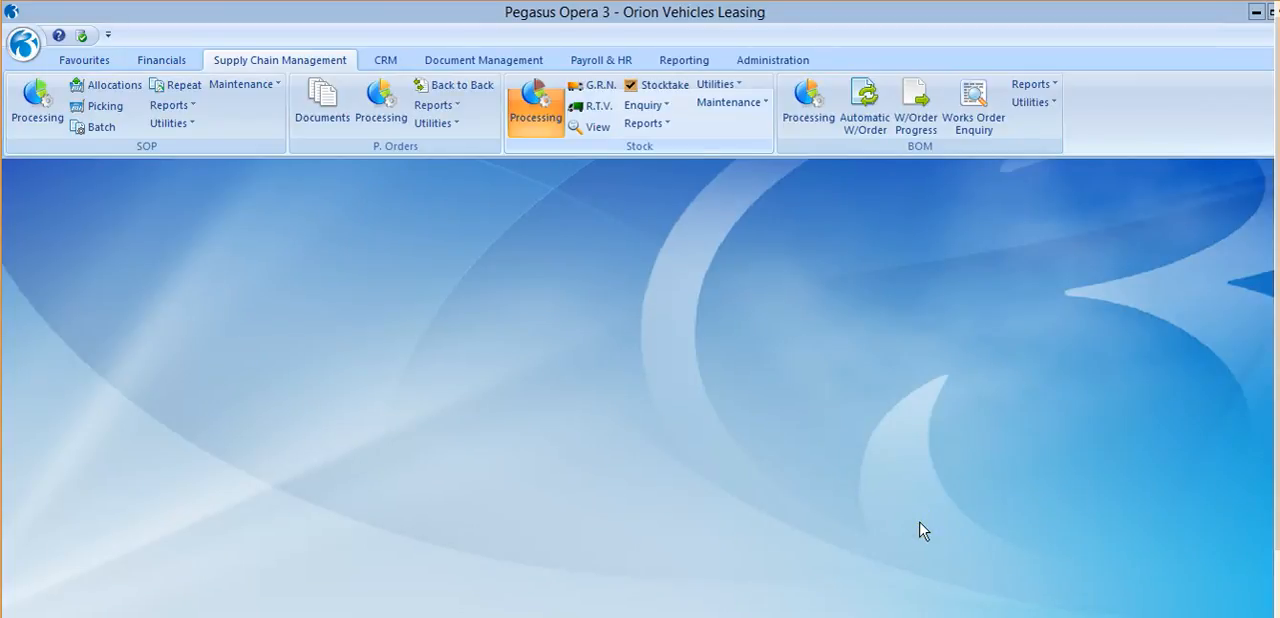
Check the statuses of Carters Limited purchase orders POR00276, POR00275 and POR00278 in purchase order processing, and close the supplier's record.
click(358, 100)
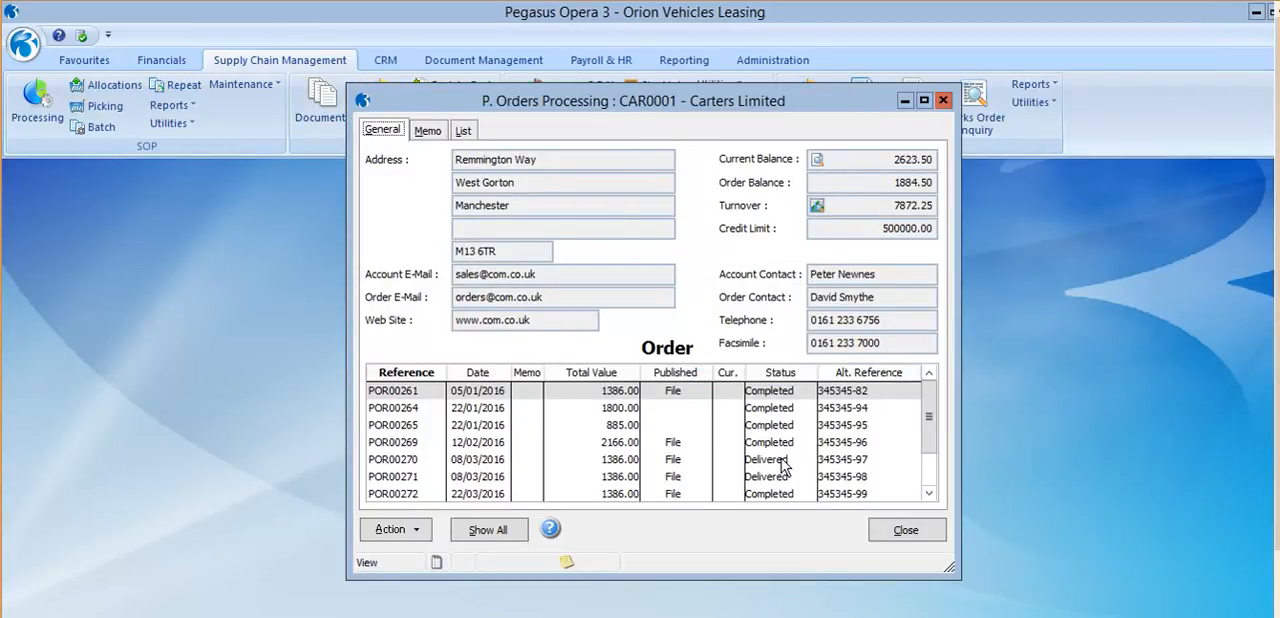
click(929, 493)
click(929, 497)
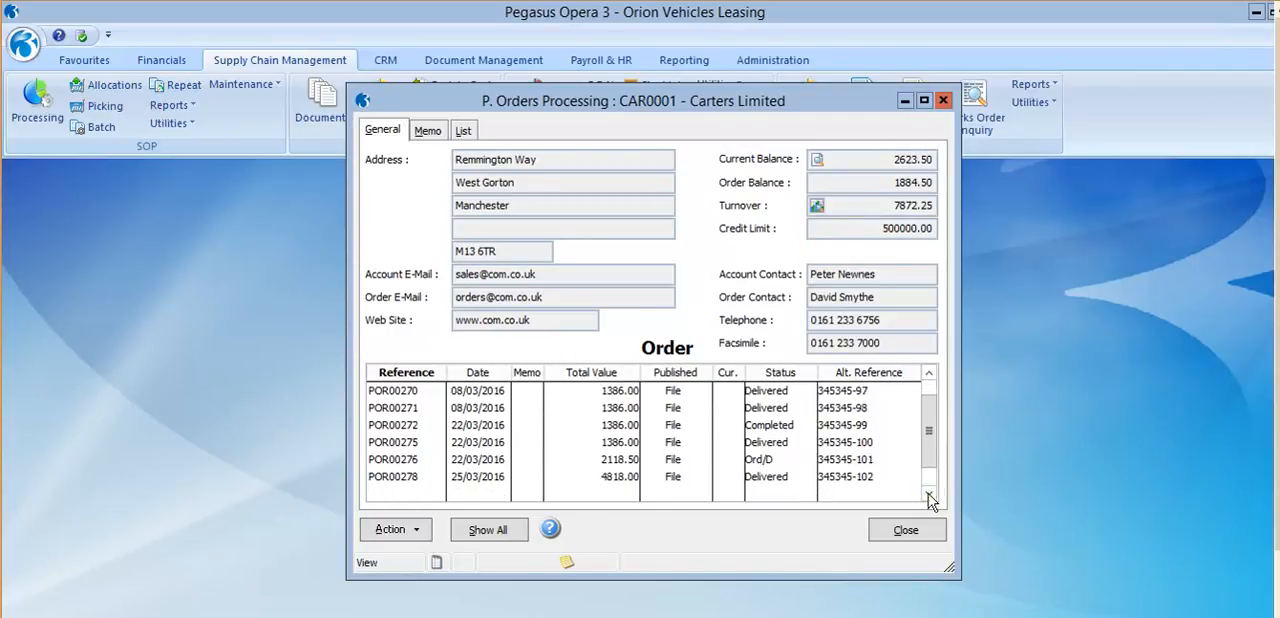
click(762, 460)
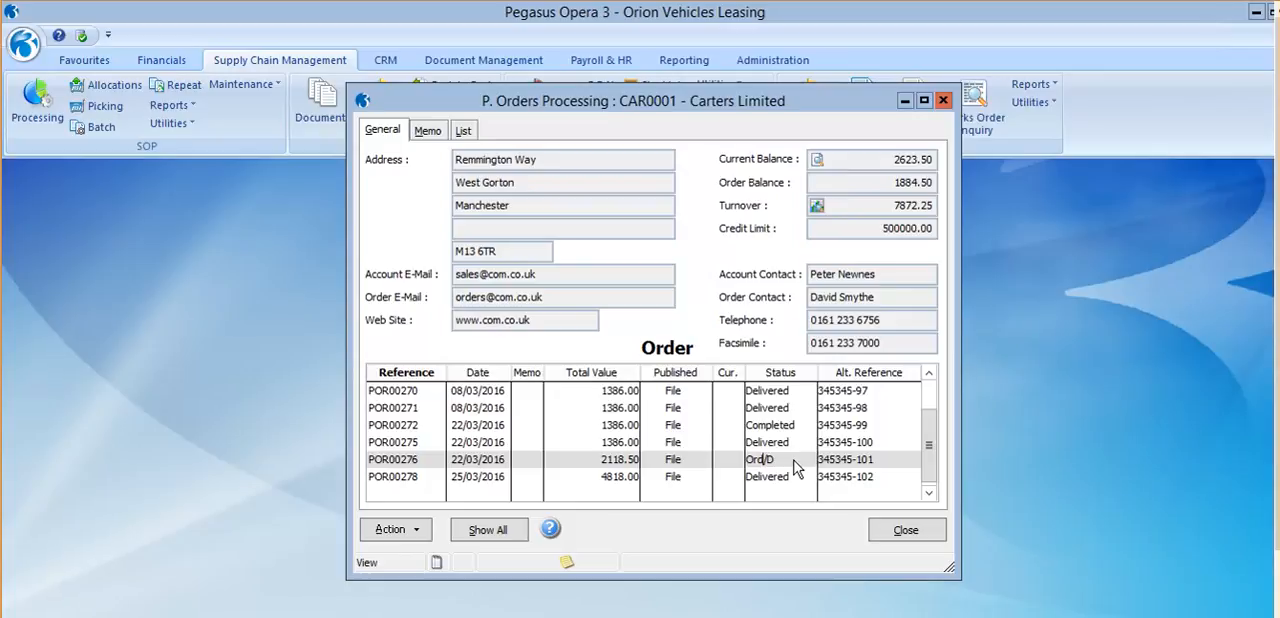
click(786, 445)
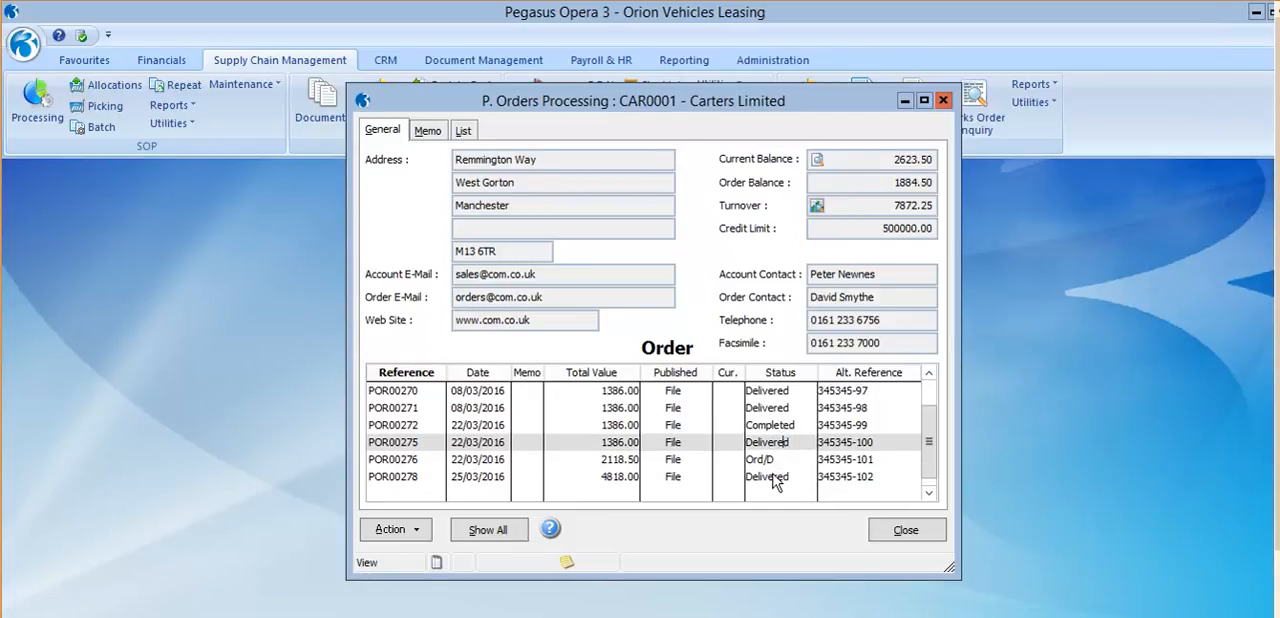
click(774, 479)
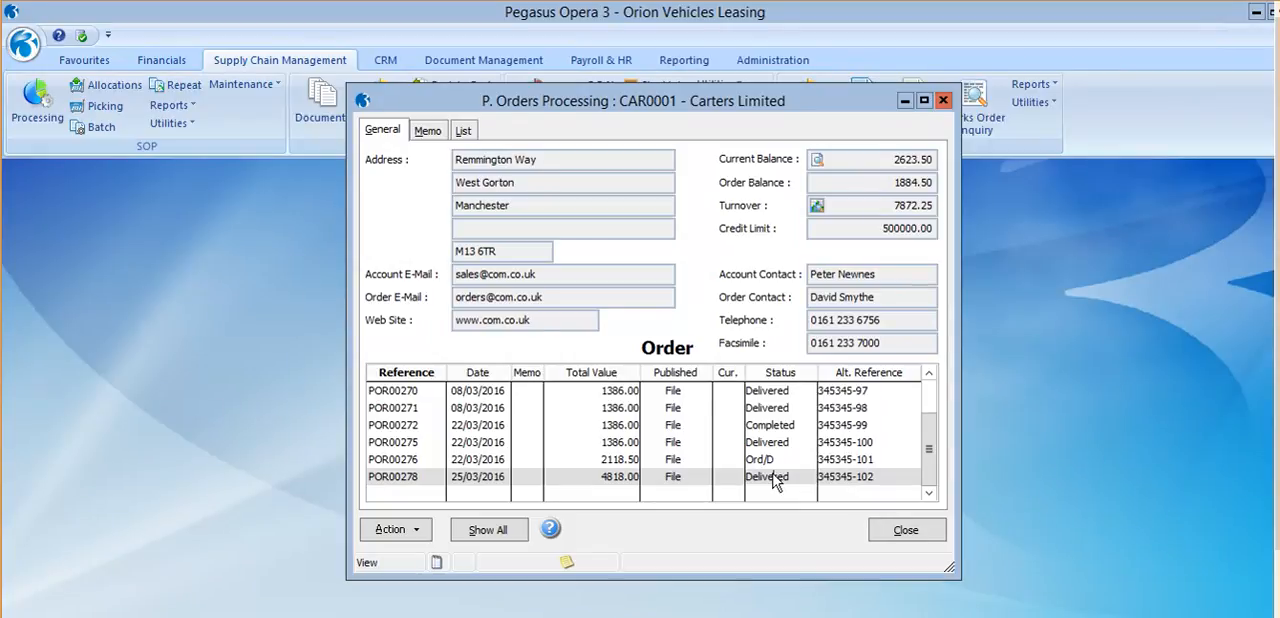
click(900, 531)
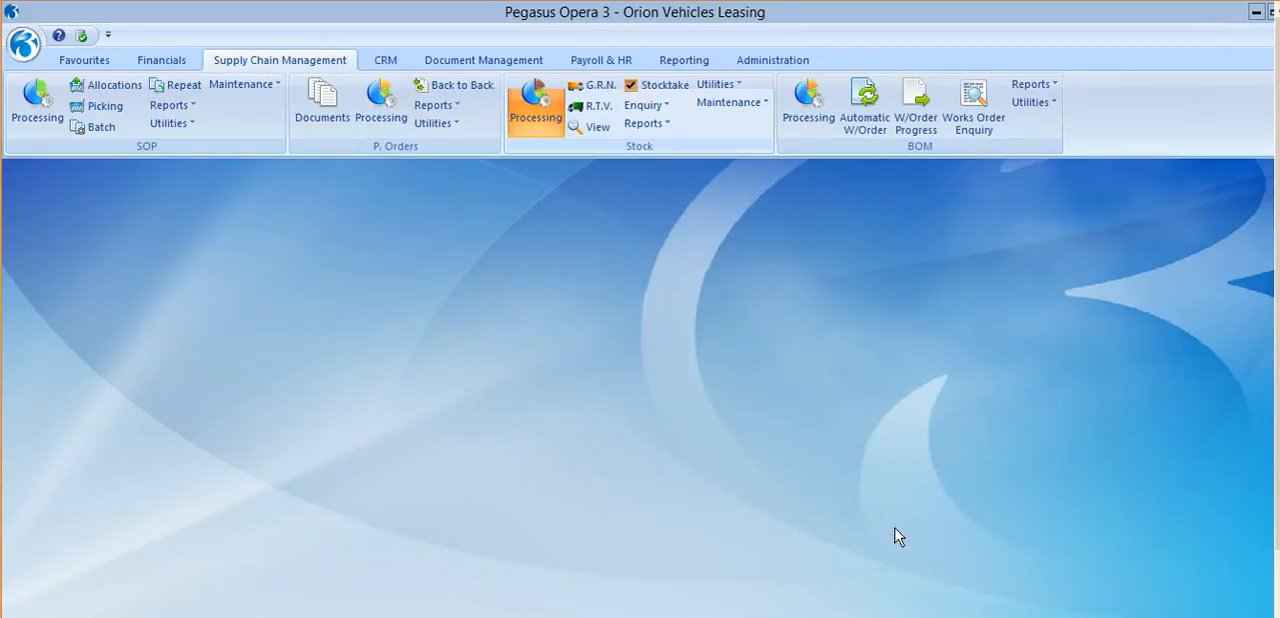